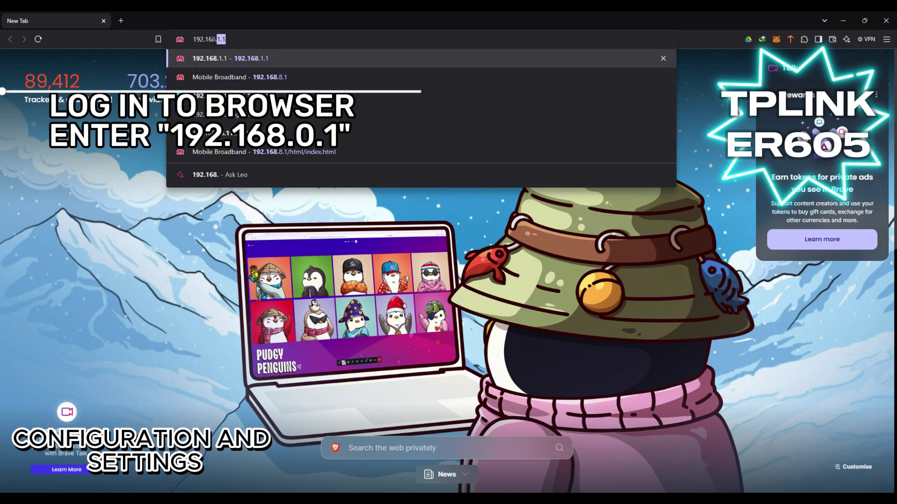
Step: Open the router at 192.168.0.1 and create the administrator account with username admin and a confirmed account password
key(Return)
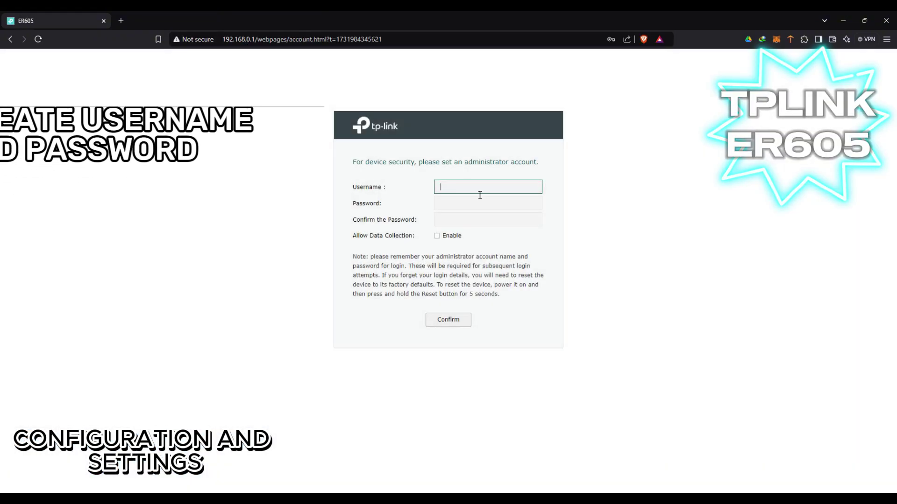
text(admin)
key(Tab)
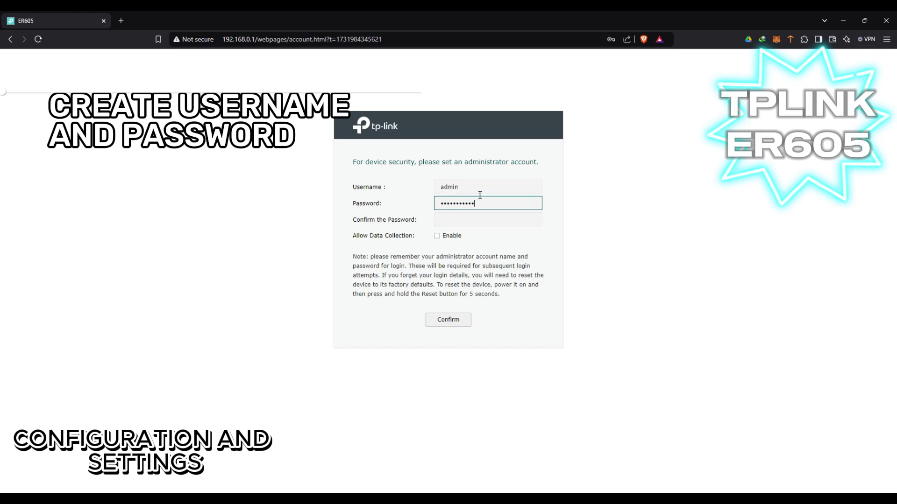
key(Tab)
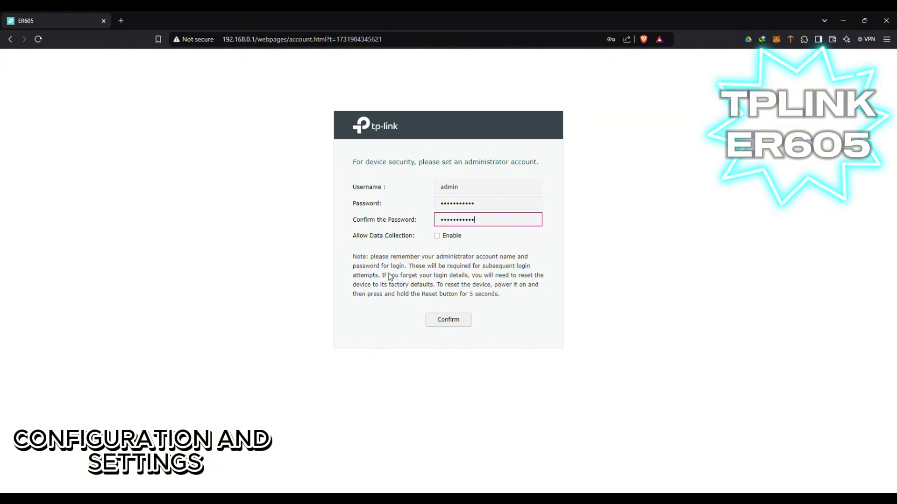
click(448, 320)
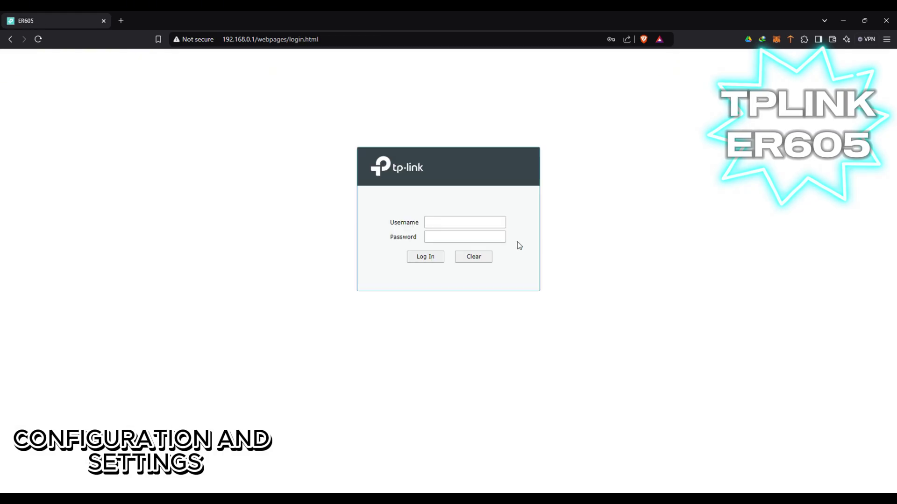
Step: Log in as admin with the account password and start the quick setup wizard
text(admin)
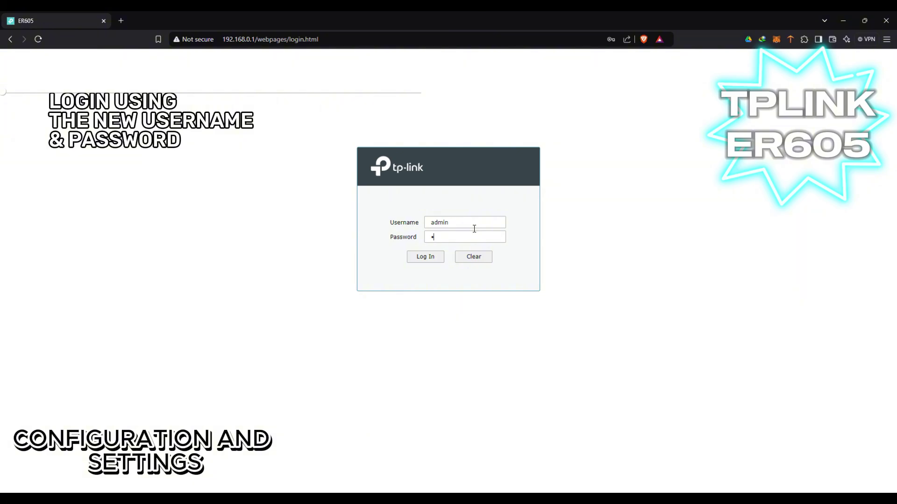
text(***)
key(Return)
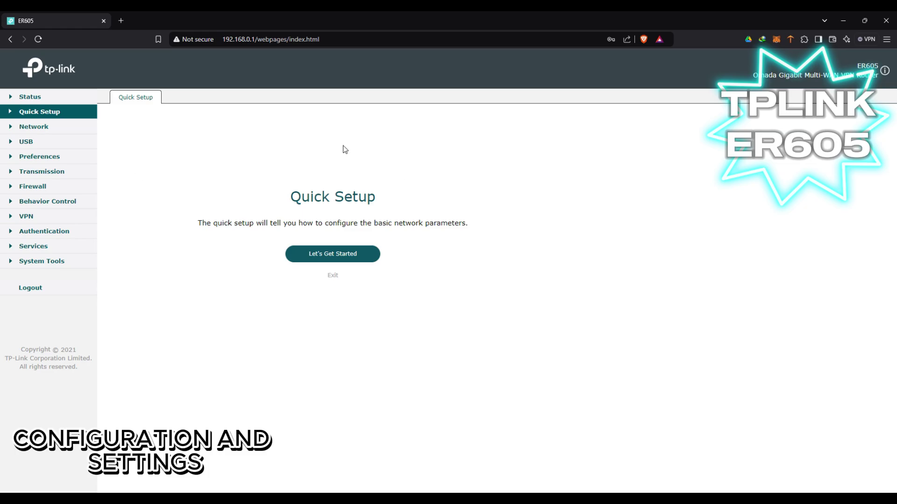
click(366, 254)
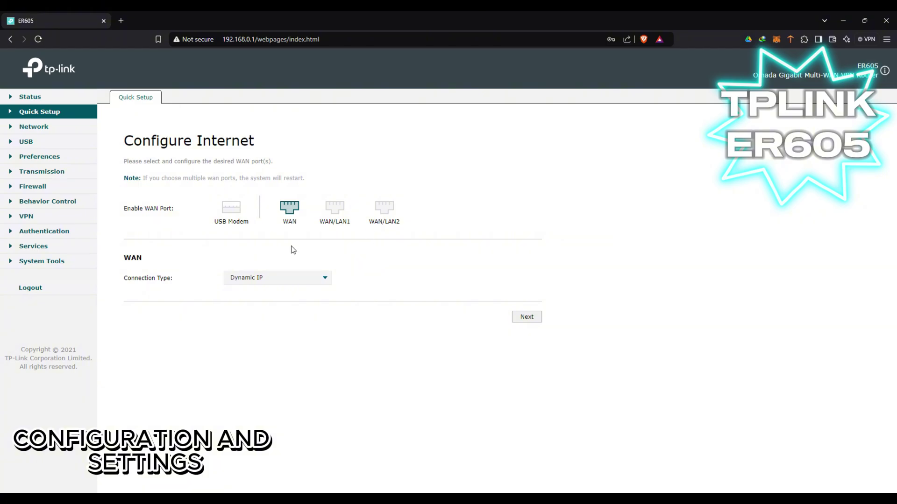
Step: View the WAN connection types and try enabling the WAN/LAN1 and WAN/LAN2 ports, restoring WAN as the only enabled port
click(271, 279)
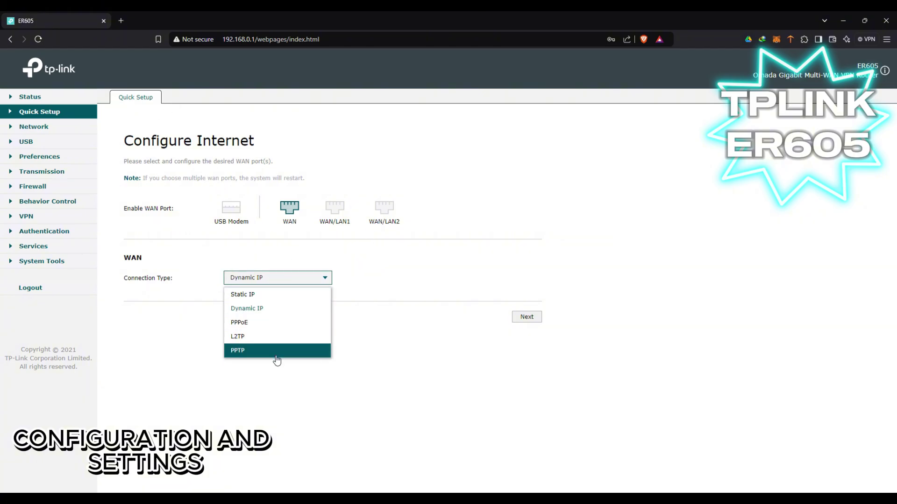
click(332, 210)
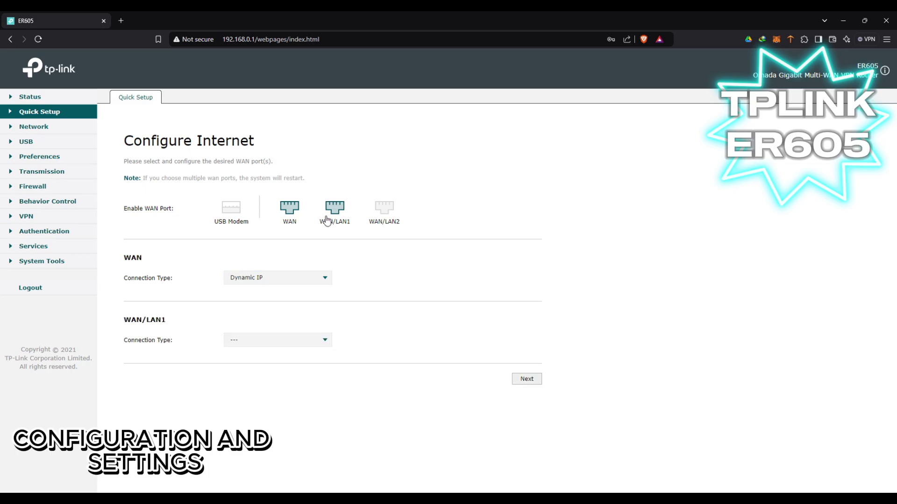
click(394, 218)
click(393, 217)
click(343, 208)
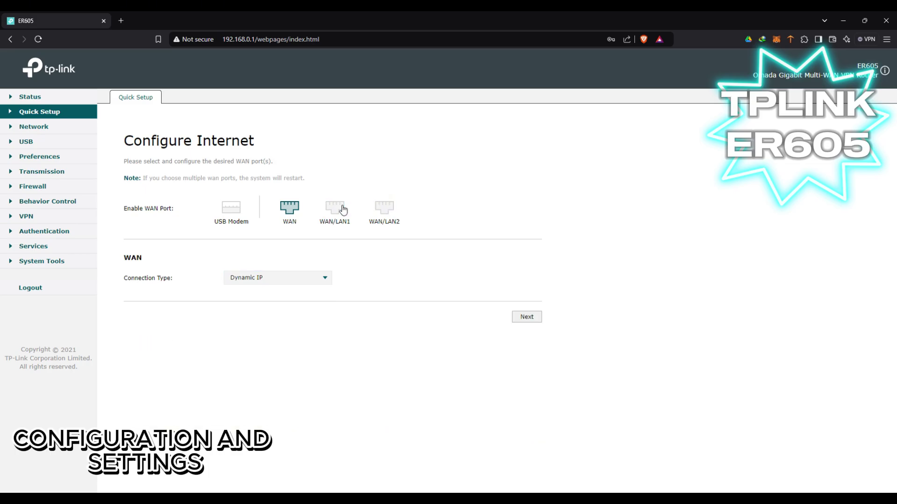
Step: Try enabling the USB Modem port, view its config type and location options, and disable the port again
click(232, 215)
click(232, 215)
click(239, 211)
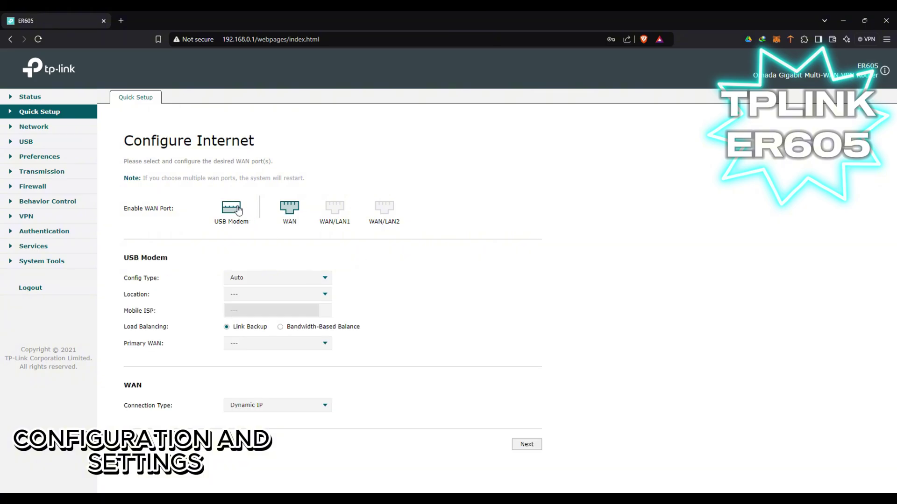
click(286, 278)
click(282, 291)
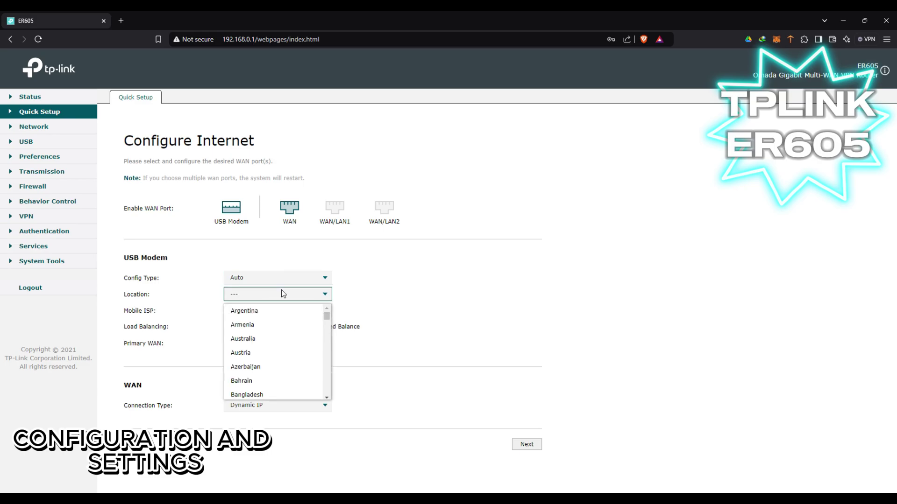
click(281, 291)
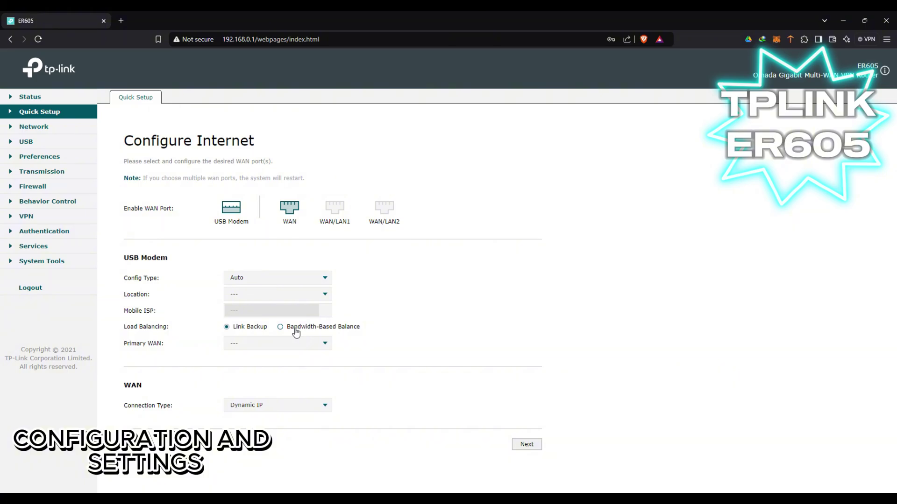
click(224, 215)
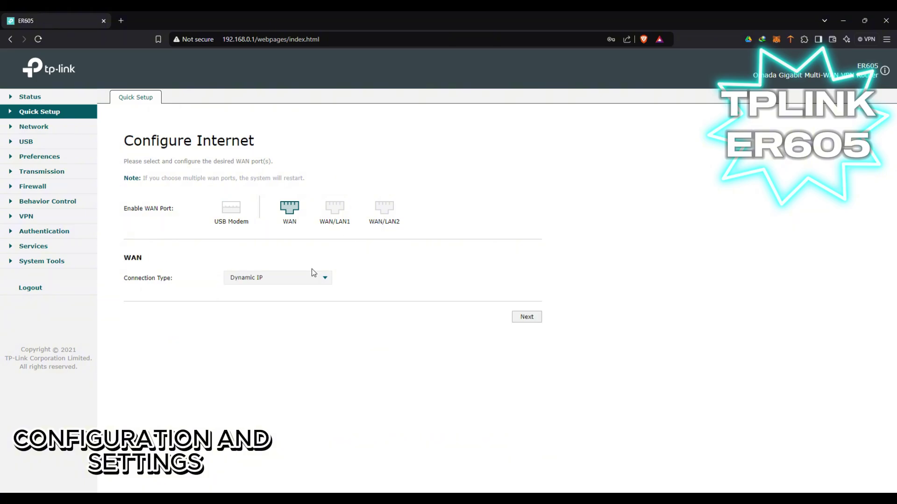
Step: Try enabling WAN/LAN1 with the Dynamic IP connection type, review both ports' connection types, and disable WAN/LAN1 again
click(292, 280)
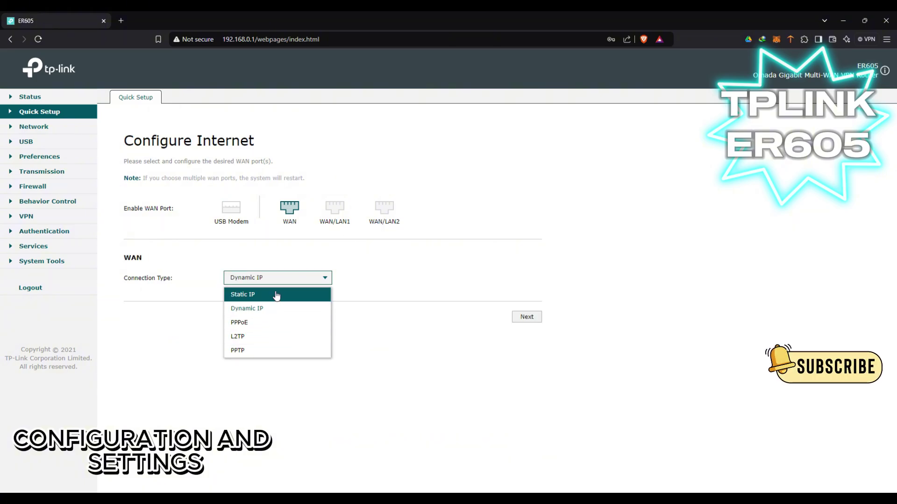
click(328, 221)
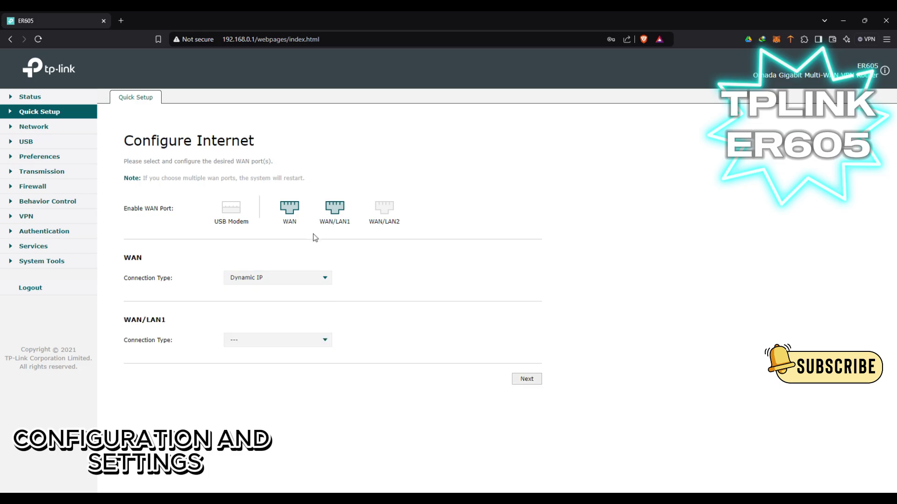
click(272, 344)
click(272, 369)
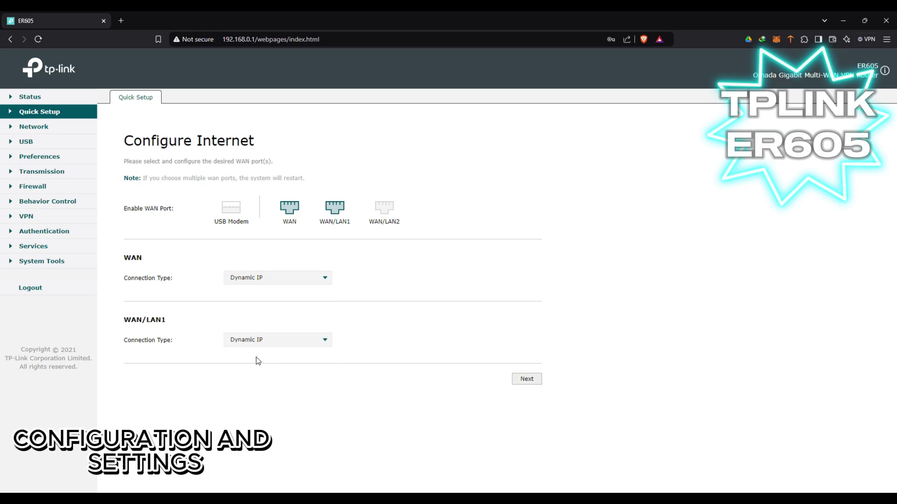
click(290, 279)
click(287, 281)
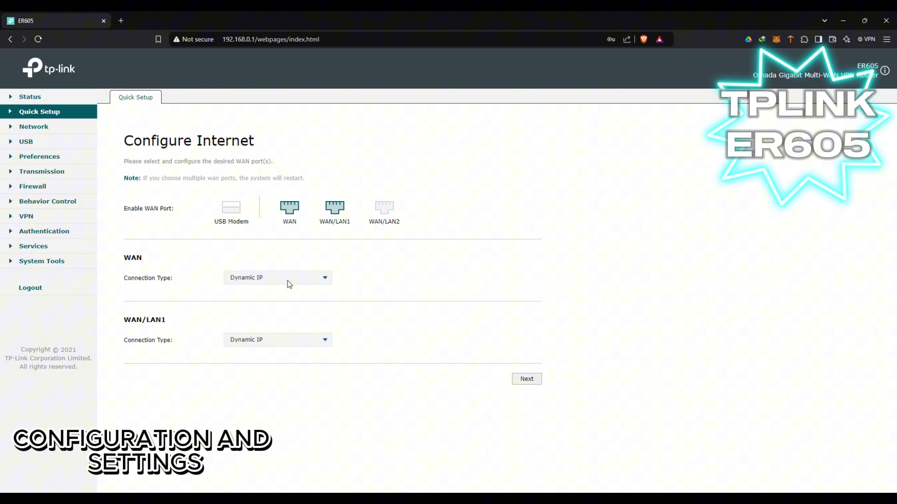
click(285, 339)
click(284, 340)
click(338, 219)
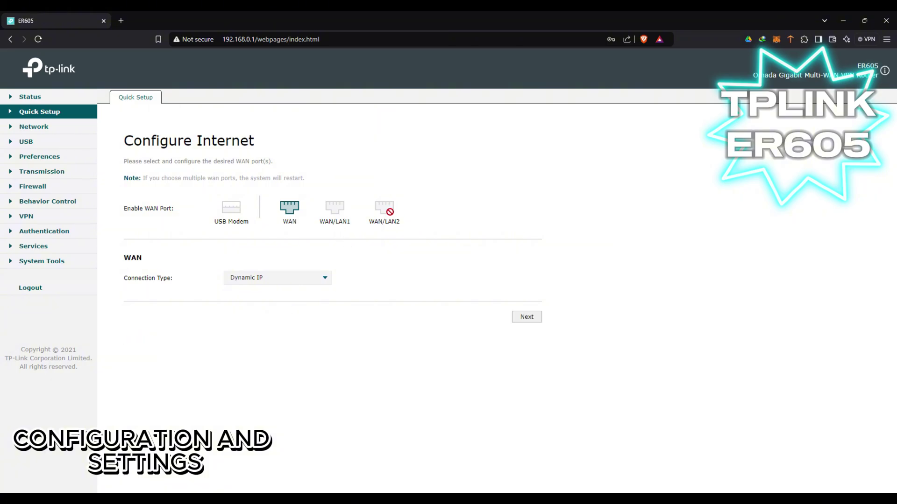
Step: Try enabling WAN/LAN1 and WAN/LAN2 with WAN/LAN2 set to Dynamic IP, and disable both ports again
click(339, 215)
click(380, 216)
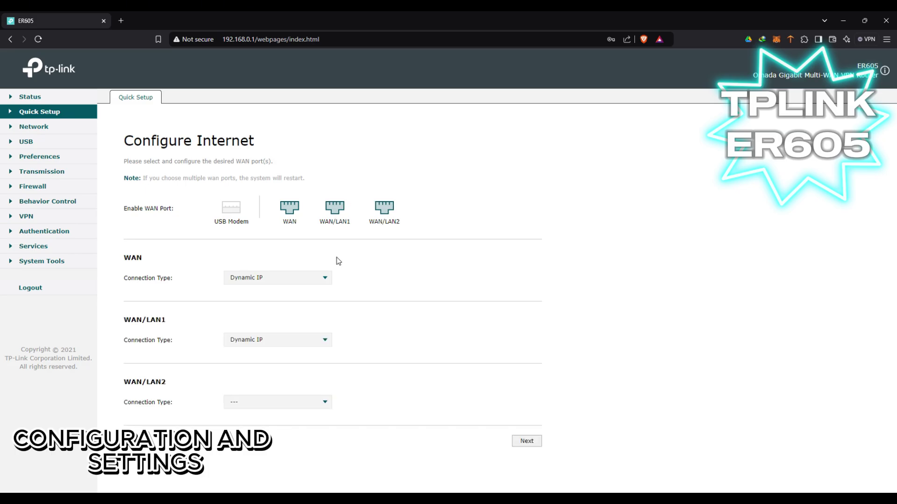
click(284, 402)
click(281, 418)
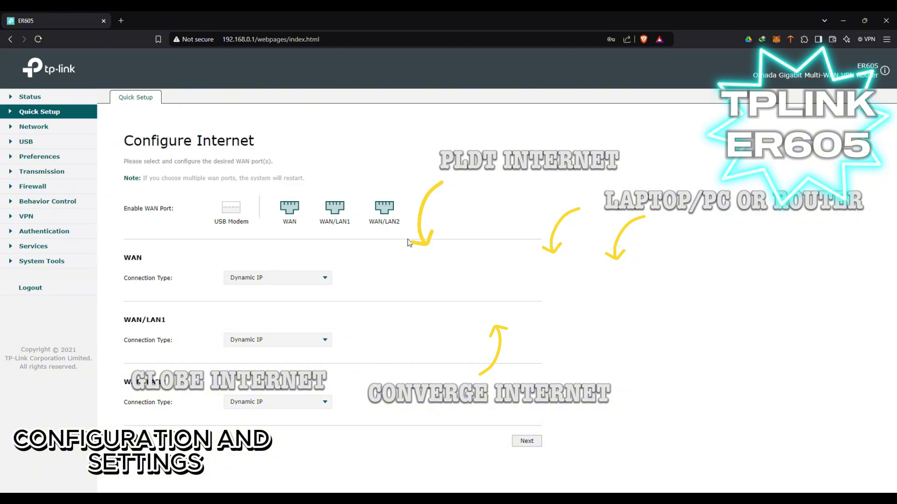
click(393, 215)
click(340, 217)
Step: Apply and finish the quick setup with only the WAN port enabled on Dynamic IP
click(526, 316)
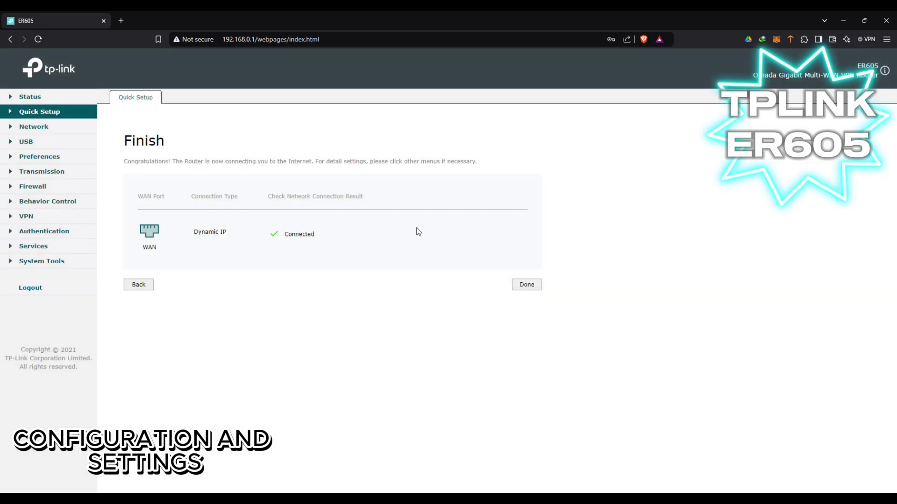
click(526, 285)
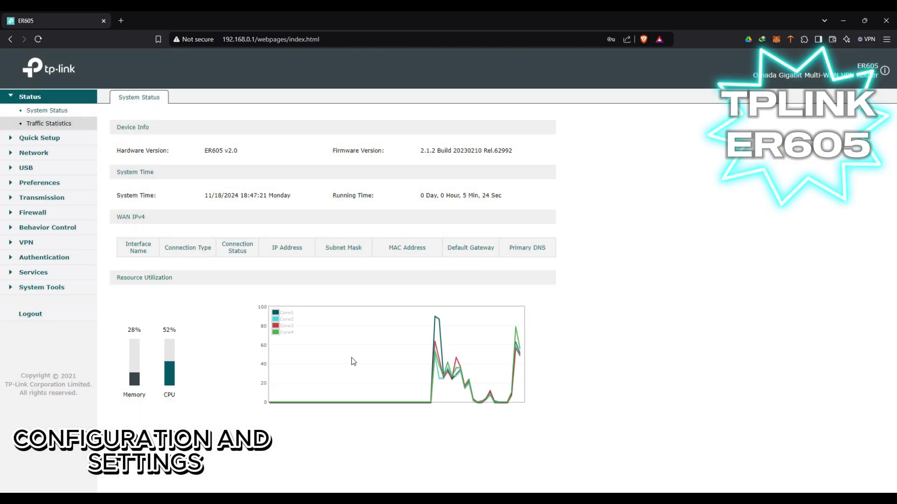
Step: Examine the system status, focusing on the WAN IPv4 connection details
click(16, 98)
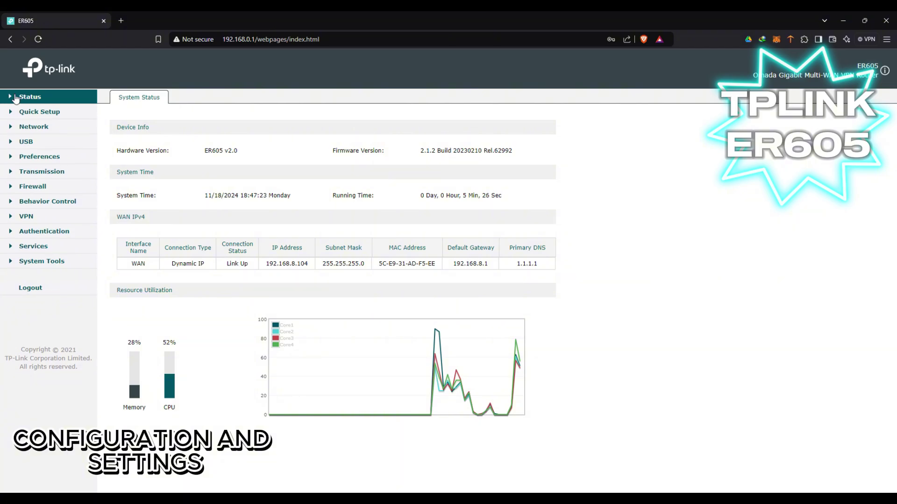
click(16, 97)
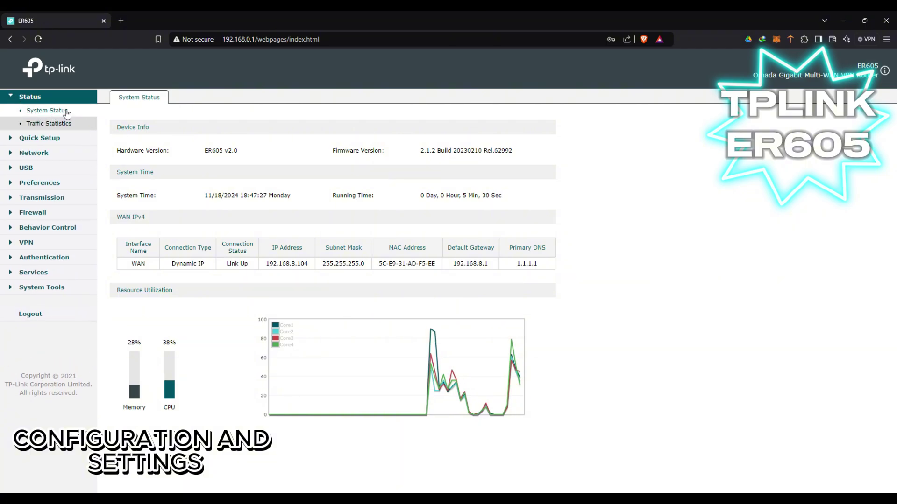
click(40, 125)
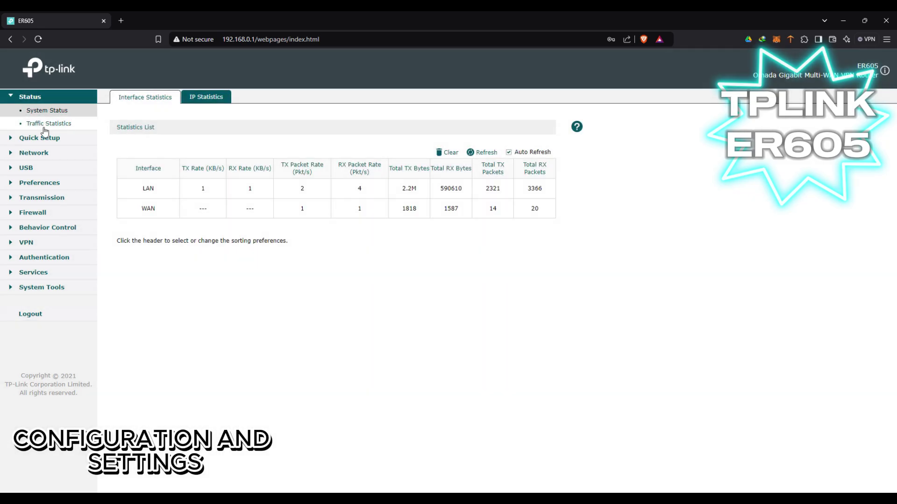
click(46, 111)
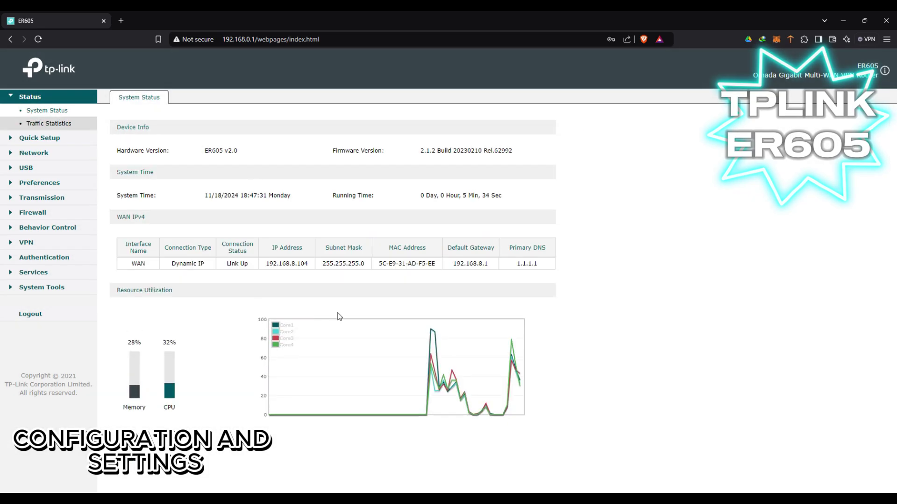
drag(527, 264, 134, 270)
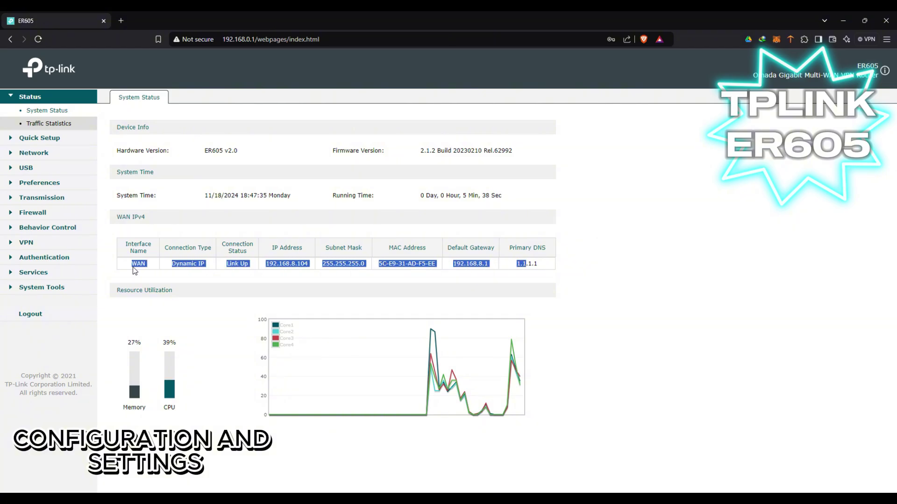
click(355, 195)
Step: Examine the traffic statistics for the LAN and WAN interfaces and for the individual IP addresses
click(61, 125)
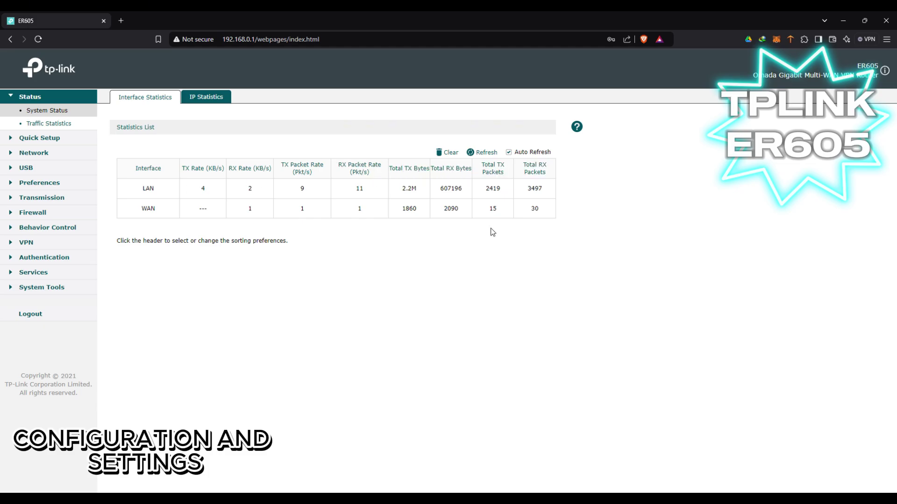
double_click(204, 189)
drag(195, 208, 553, 206)
click(206, 96)
scroll(372, 238, down, 7)
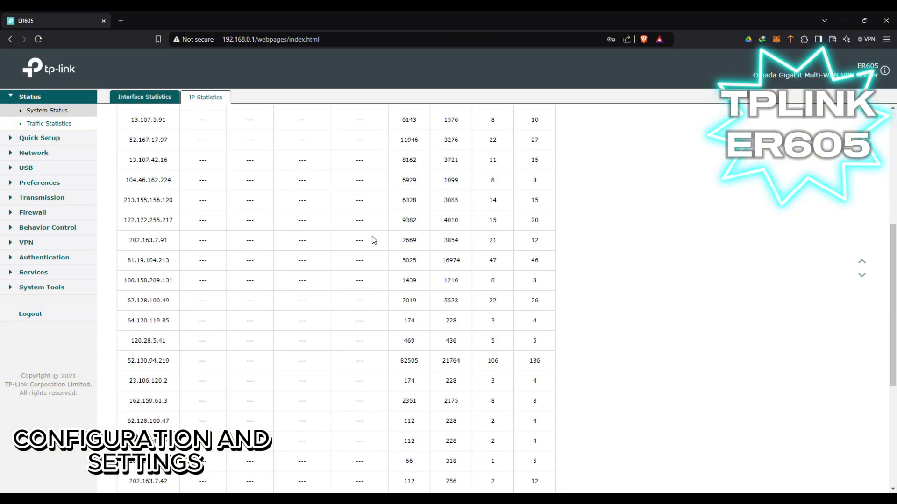
scroll(374, 237, up, 8)
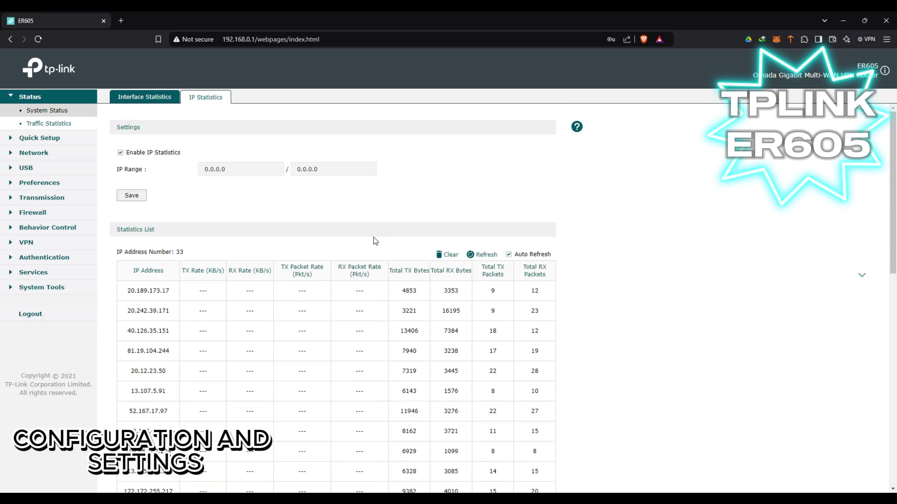
scroll(378, 261, down, 8)
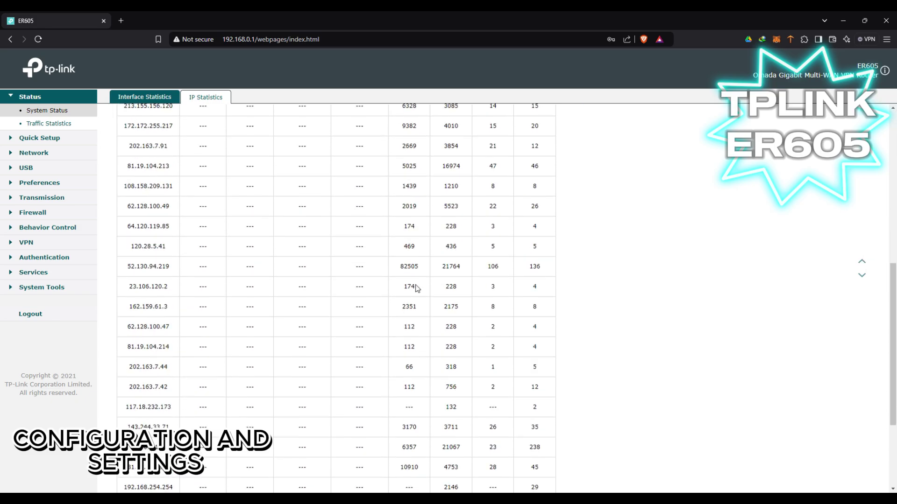
scroll(380, 281, up, 8)
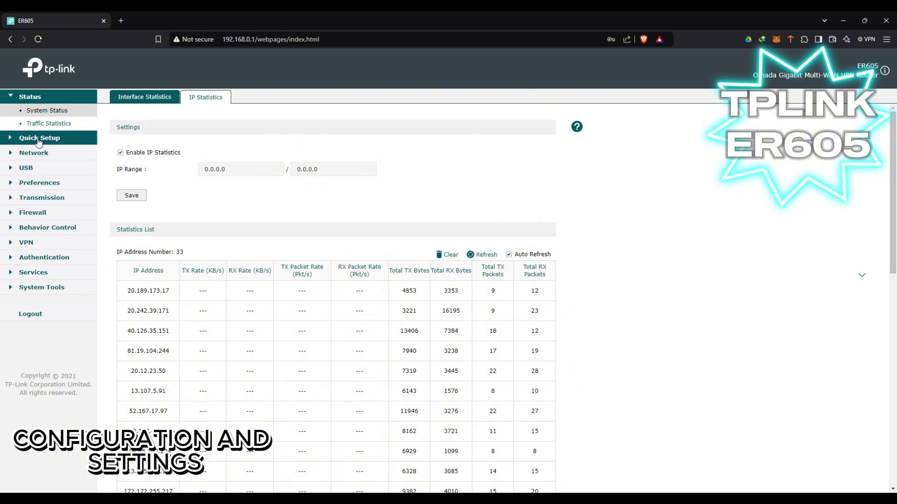
Step: Open the WAN Mode page of the network settings, passing through the quick setup page
click(14, 100)
click(28, 115)
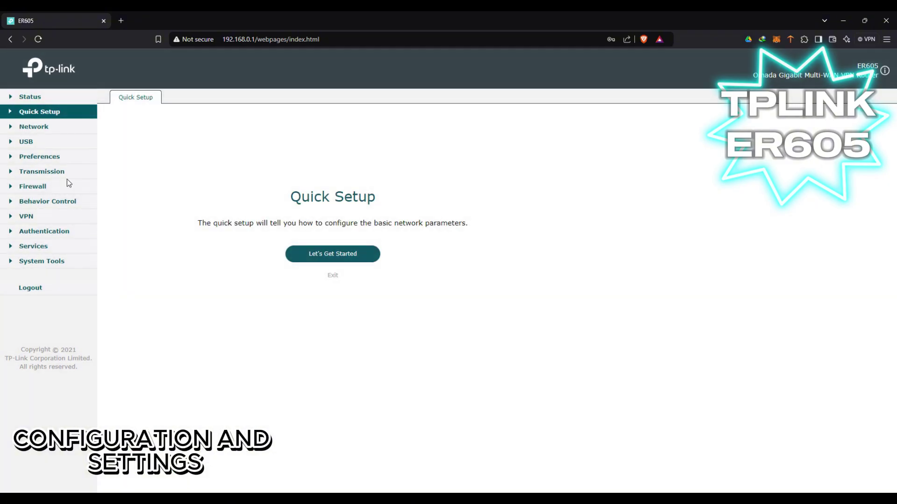
click(60, 120)
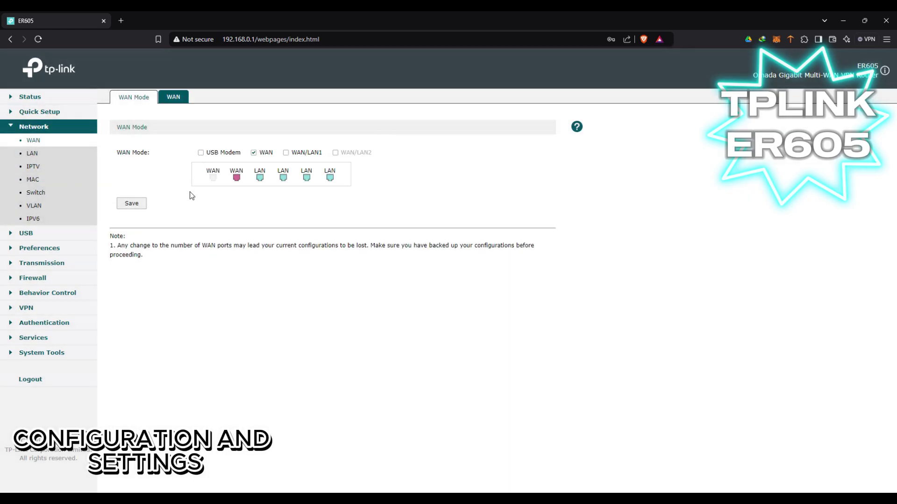
Step: Try the WAN/LAN1 and WAN/LAN2 options of the WAN mode and examine the WAN connection configuration
click(286, 152)
click(335, 152)
click(285, 154)
click(186, 100)
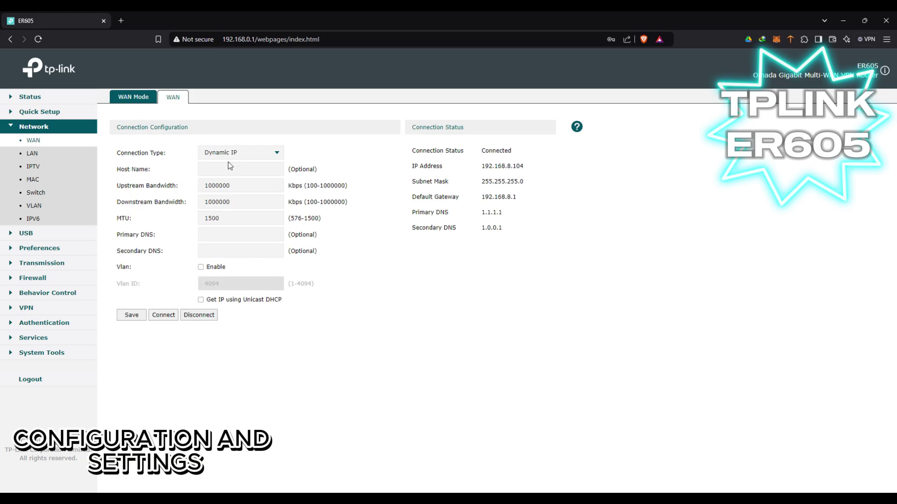
click(150, 98)
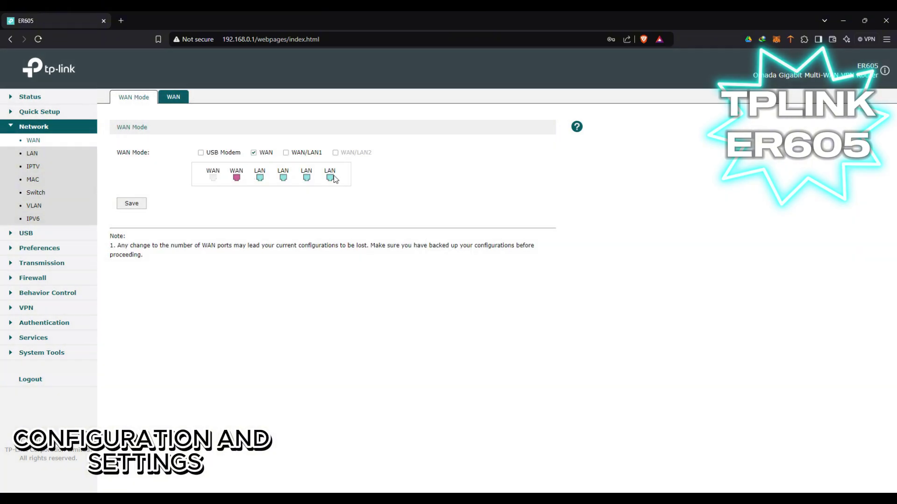
Step: Open the LAN network entry for editing and examine its IP address and DHCP server settings
click(33, 153)
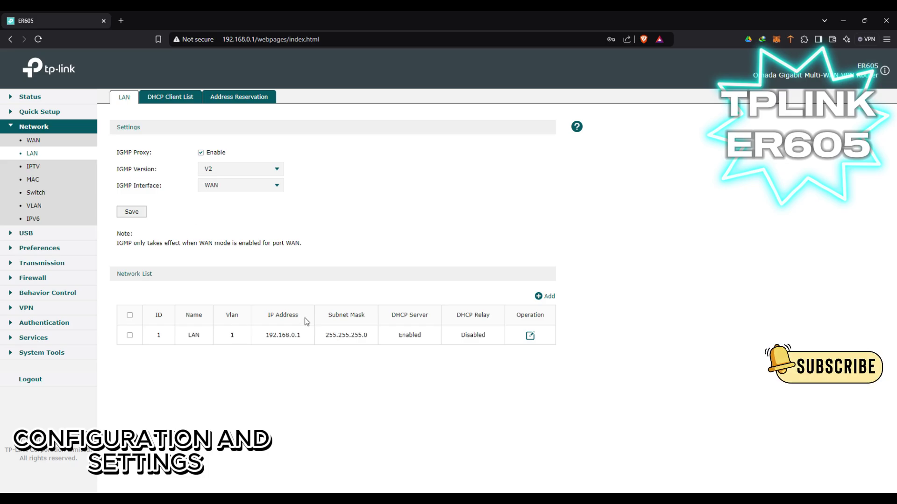
click(531, 336)
scroll(342, 379, down, 5)
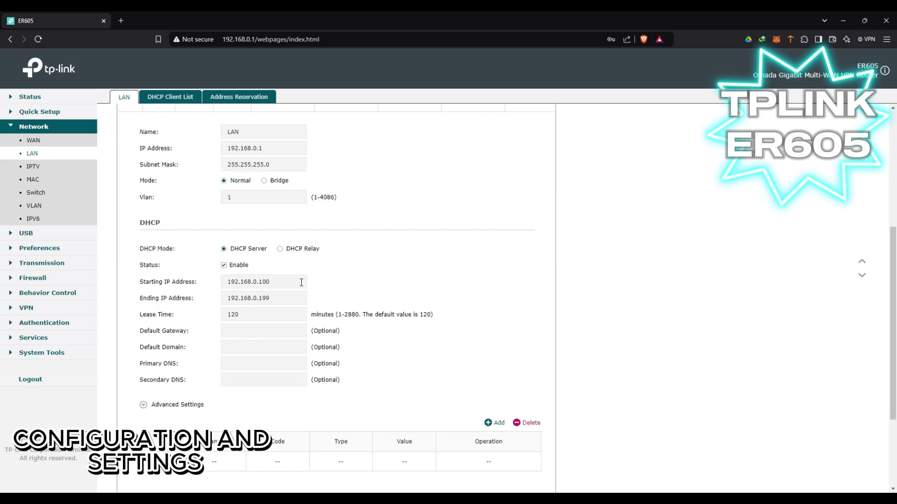
scroll(321, 322, down, 3)
scroll(321, 322, up, 5)
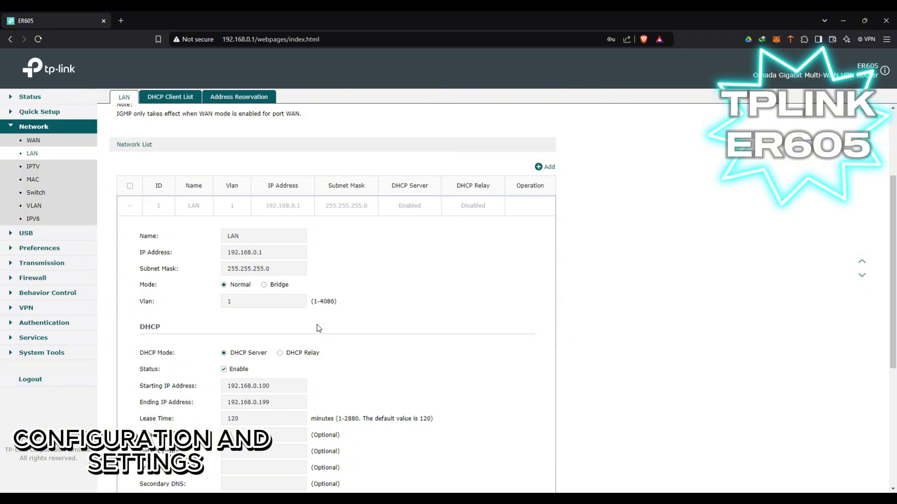
scroll(320, 325, up, 3)
scroll(323, 324, down, 3)
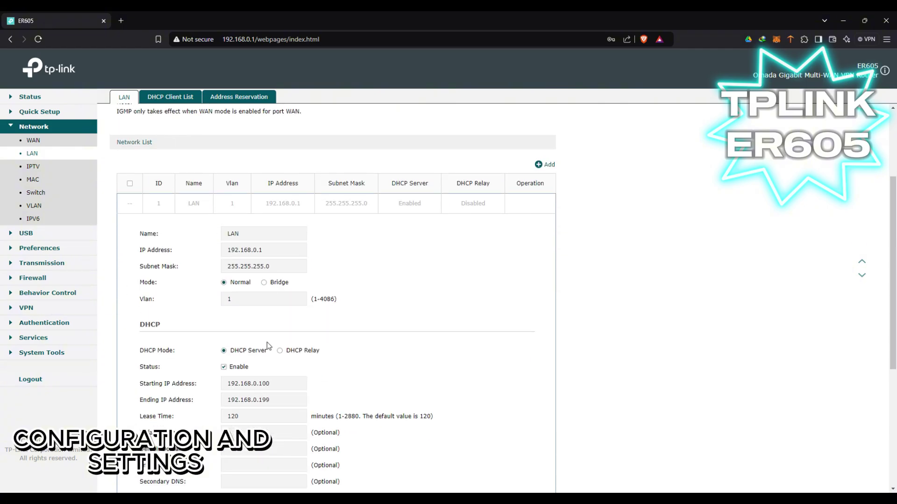
scroll(366, 410, down, 4)
scroll(505, 314, up, 6)
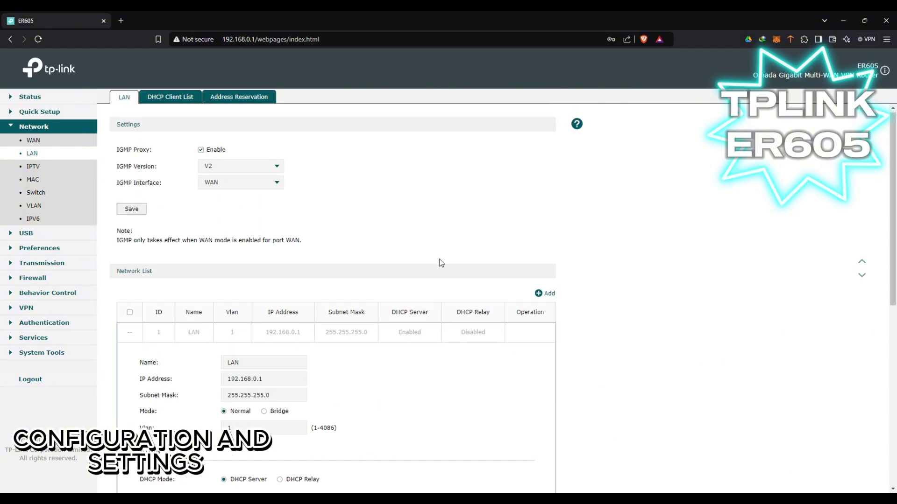
Step: Examine the IPTV, MAC address and switch port mirroring settings
click(51, 167)
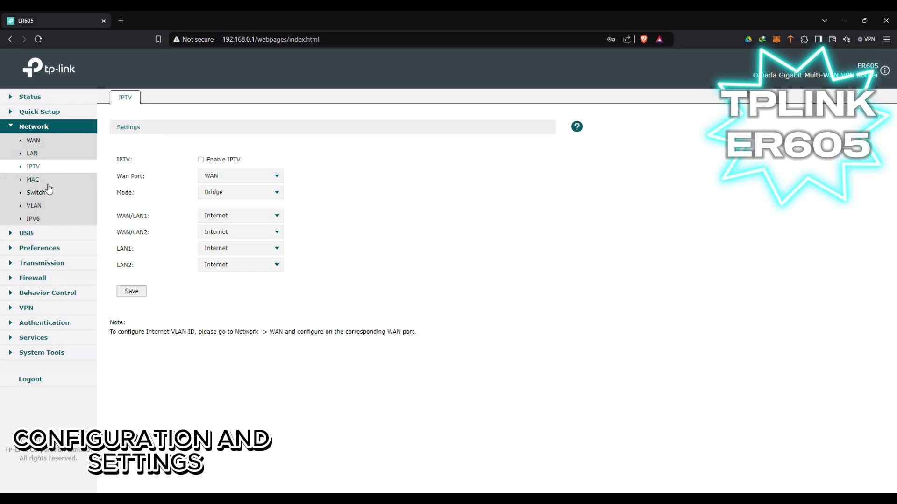
click(45, 183)
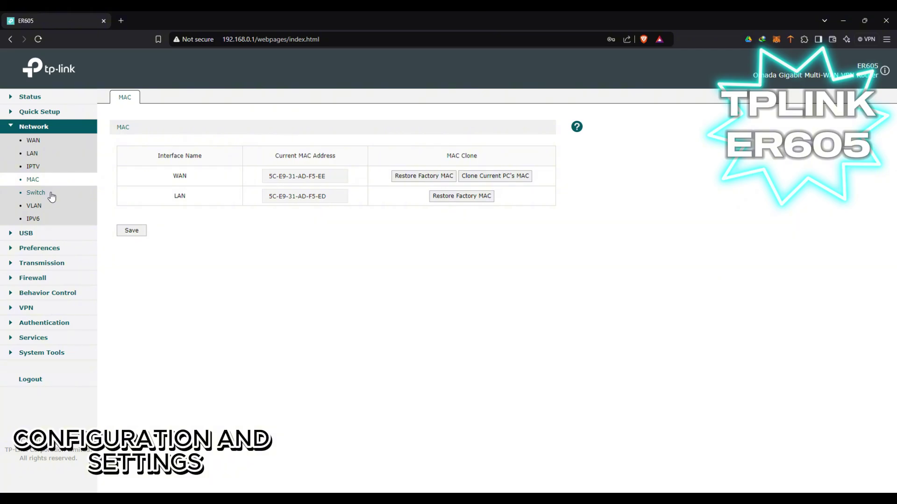
click(49, 193)
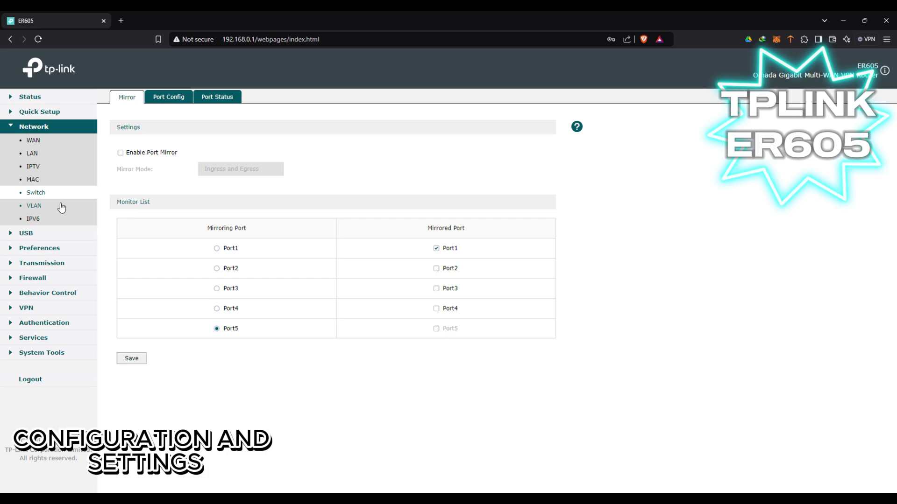
Step: Examine the negotiation mode options of the individual switch ports and the port status list
click(170, 99)
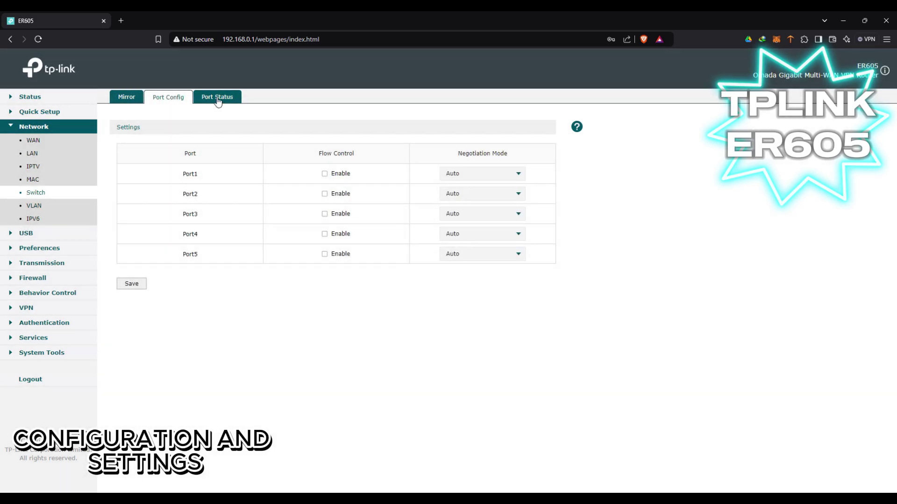
click(490, 170)
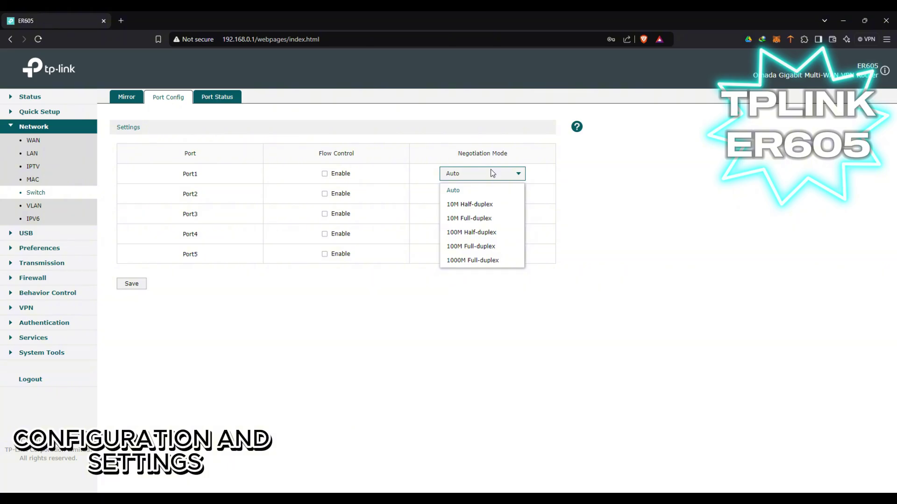
click(491, 192)
click(491, 194)
click(491, 208)
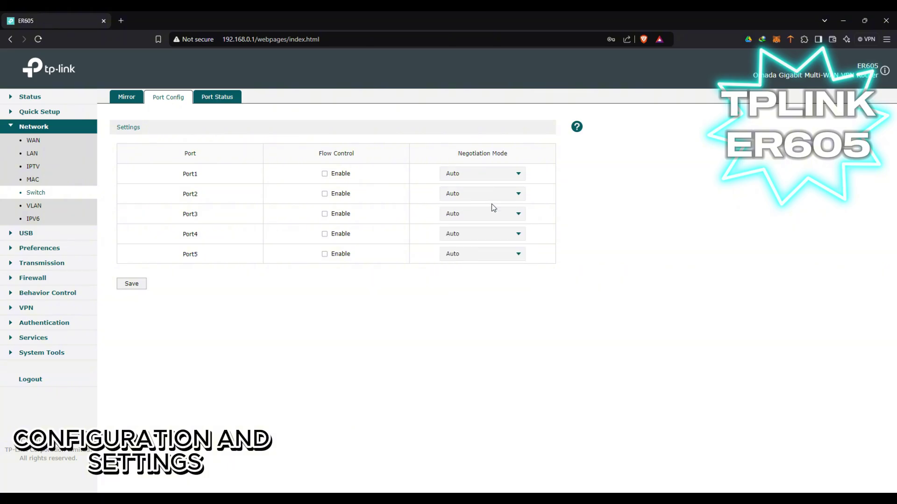
click(490, 214)
click(489, 214)
click(486, 234)
click(487, 234)
click(489, 256)
click(235, 98)
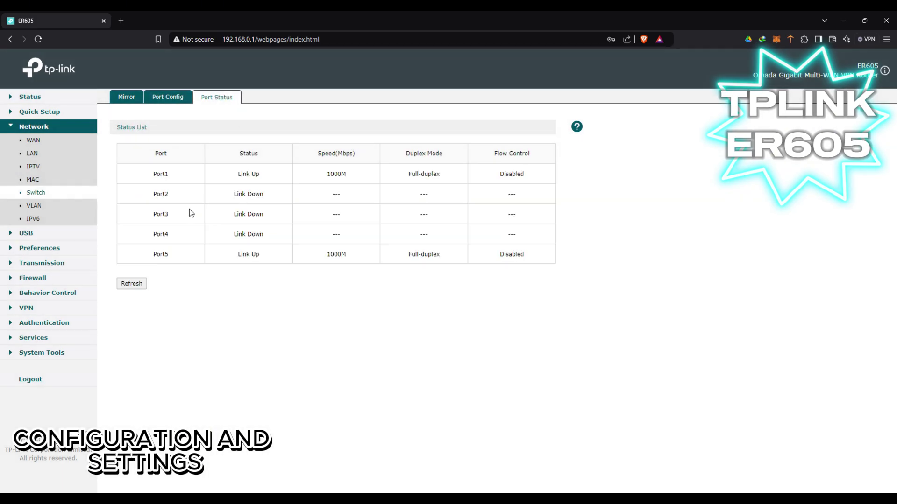
Step: Examine the port assignments in the VLAN list and the IPv6 settings for LAN and WAN
click(52, 206)
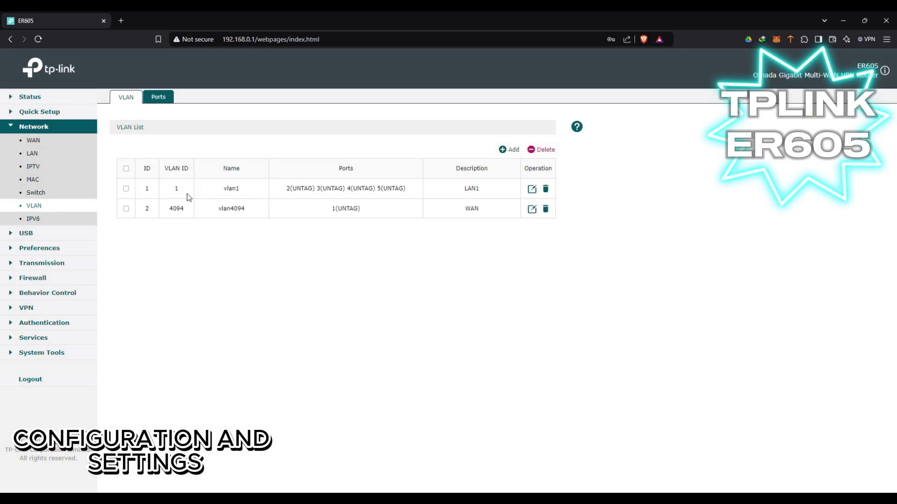
drag(406, 188, 386, 247)
click(387, 269)
drag(275, 188, 407, 189)
drag(381, 218, 233, 211)
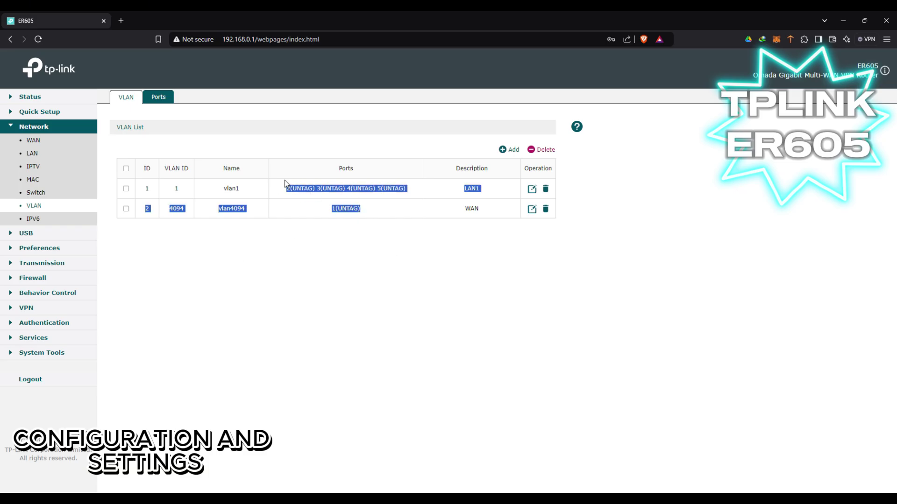
click(182, 230)
click(55, 220)
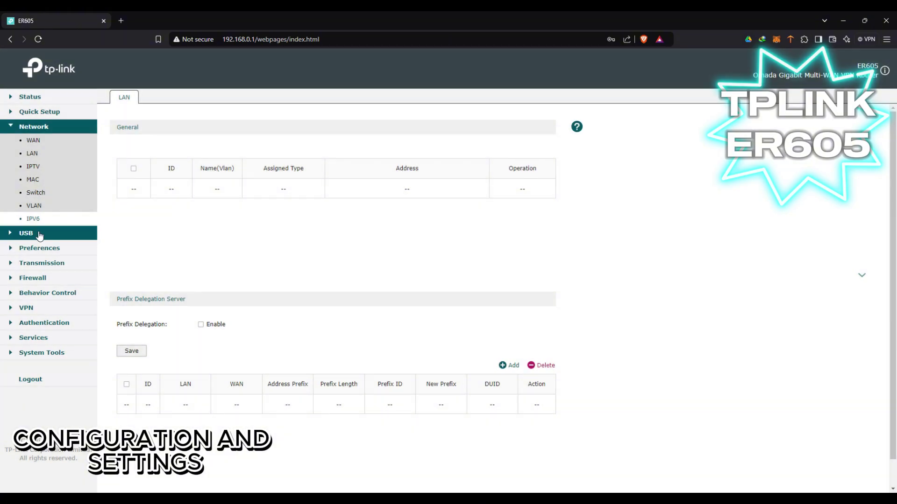
click(154, 98)
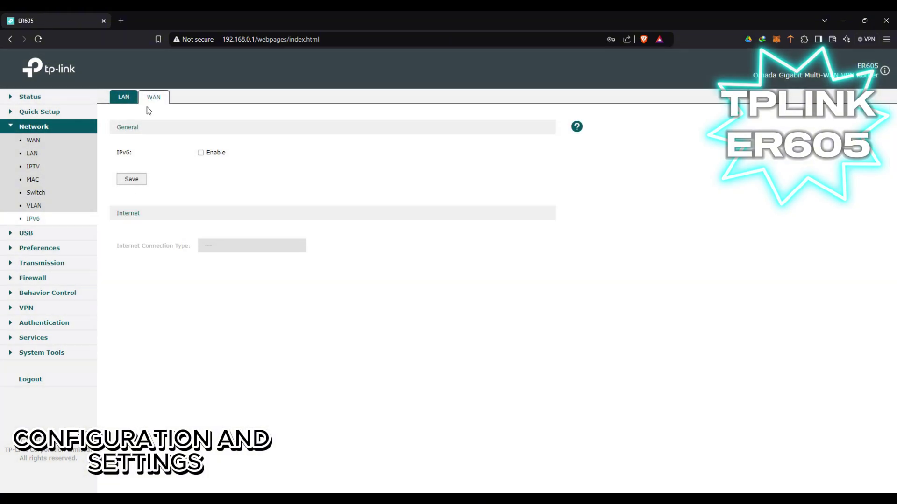
Step: Examine the USB modem, USB storage, automatic backup and USB firmware upgrade settings
click(35, 233)
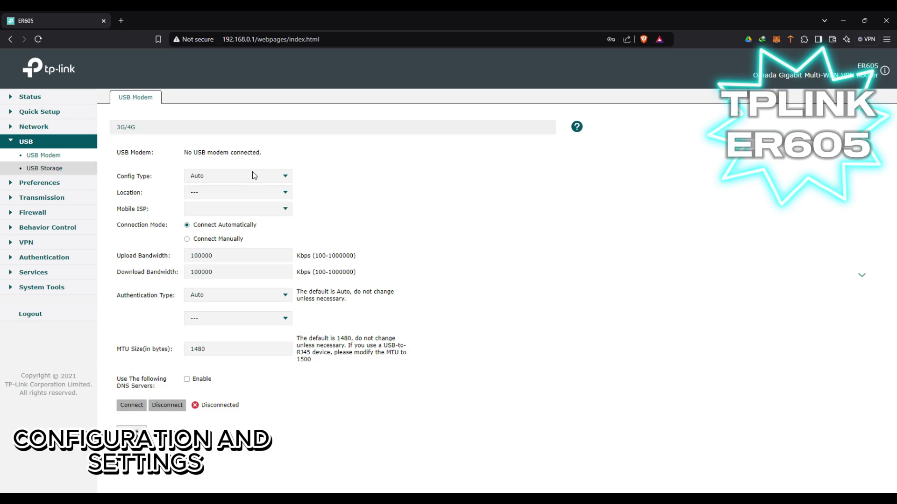
click(62, 168)
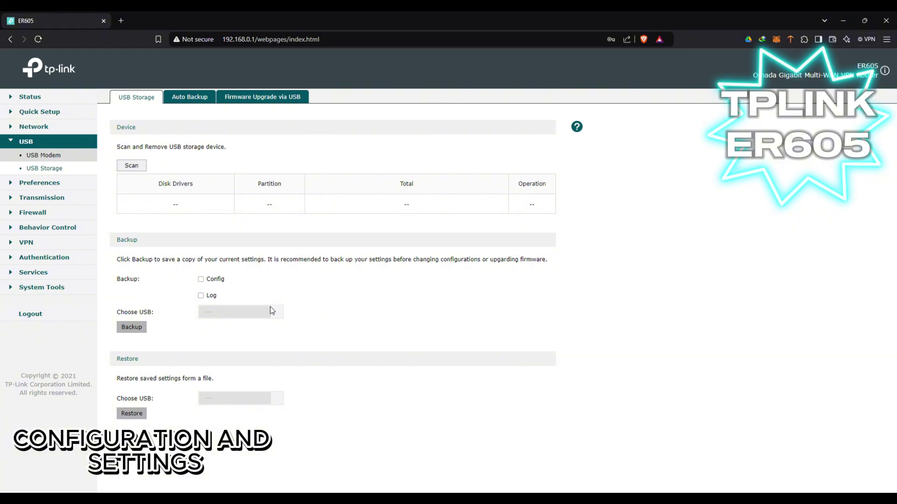
click(189, 97)
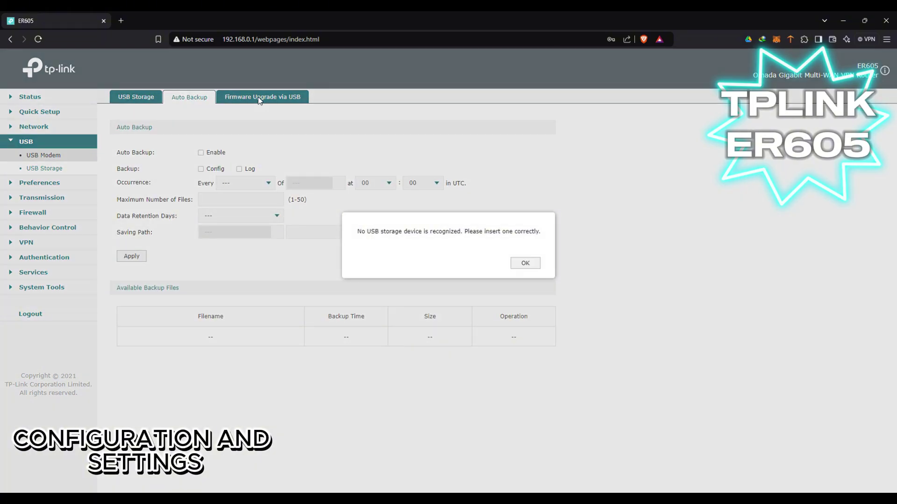
click(525, 264)
click(287, 98)
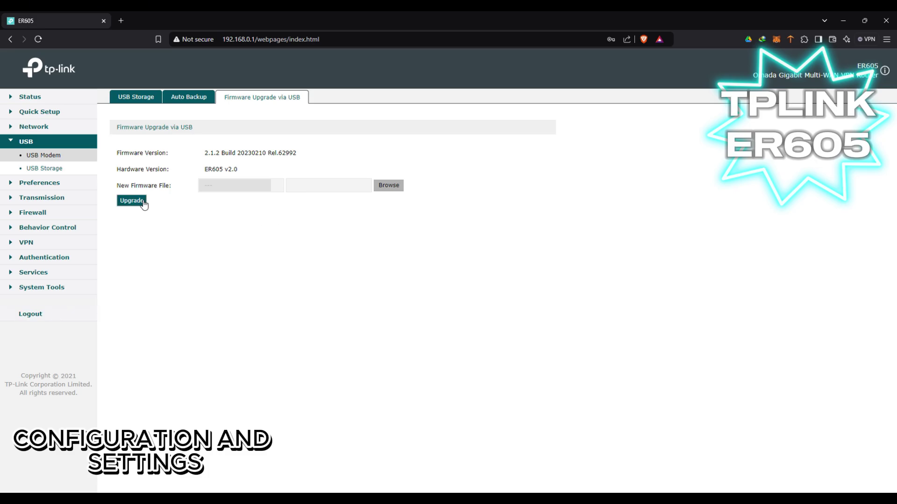
Step: Examine the preference lists for IP groups, IPv6 groups, time ranges, VPN IP pools and service types
click(40, 183)
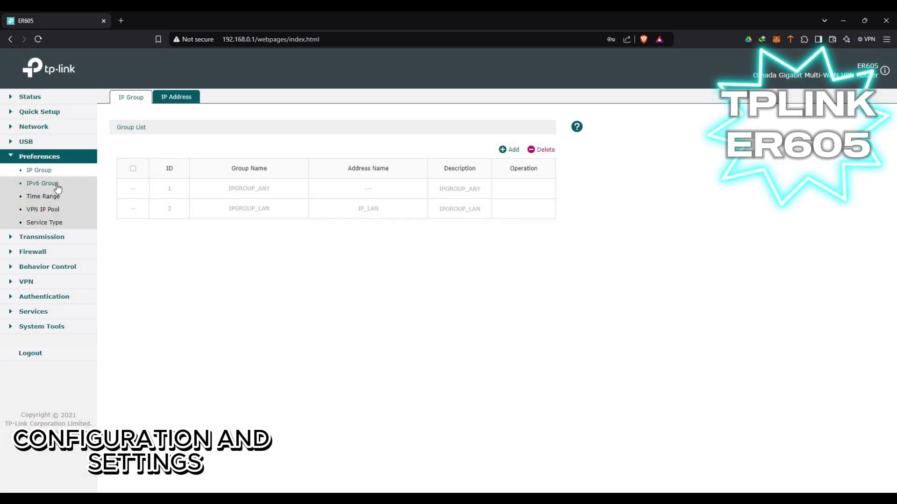
click(57, 187)
click(55, 201)
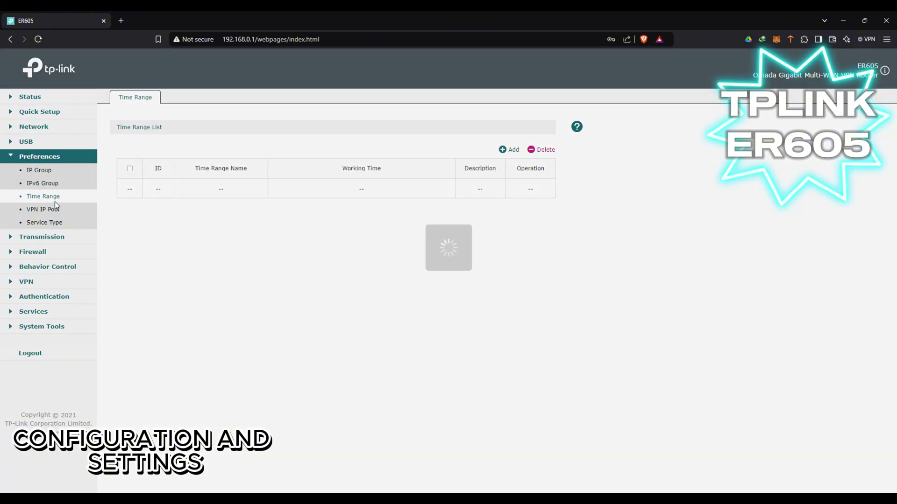
click(58, 209)
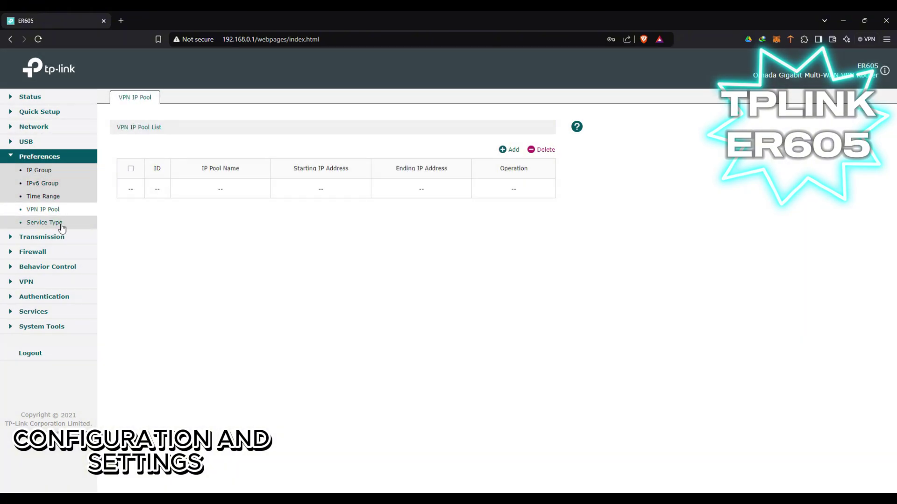
click(59, 225)
click(11, 158)
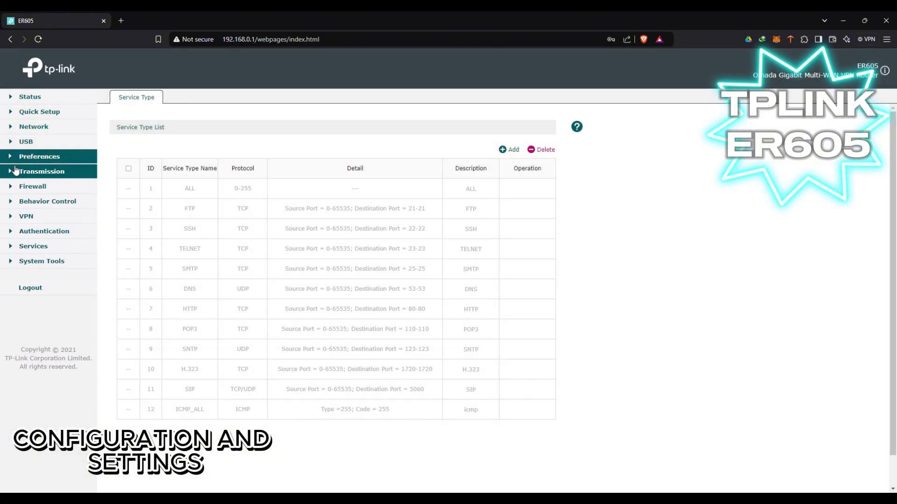
Step: Examine the NAT settings for One-to-One NAT, virtual servers, port triggering, NAT-DMZ and ALG
click(13, 177)
click(33, 185)
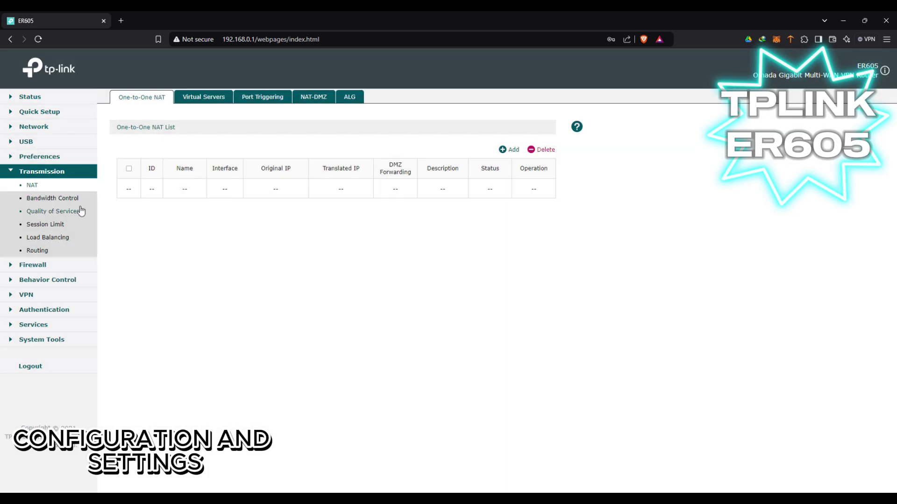
click(220, 99)
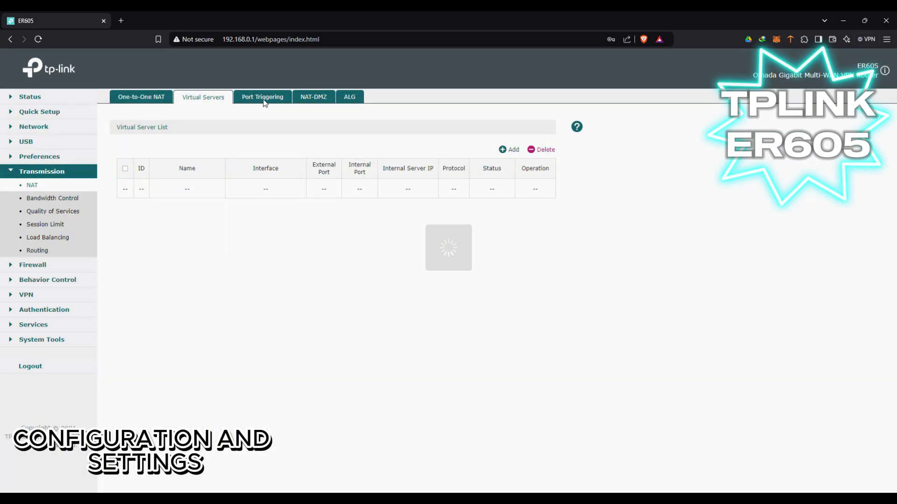
click(266, 100)
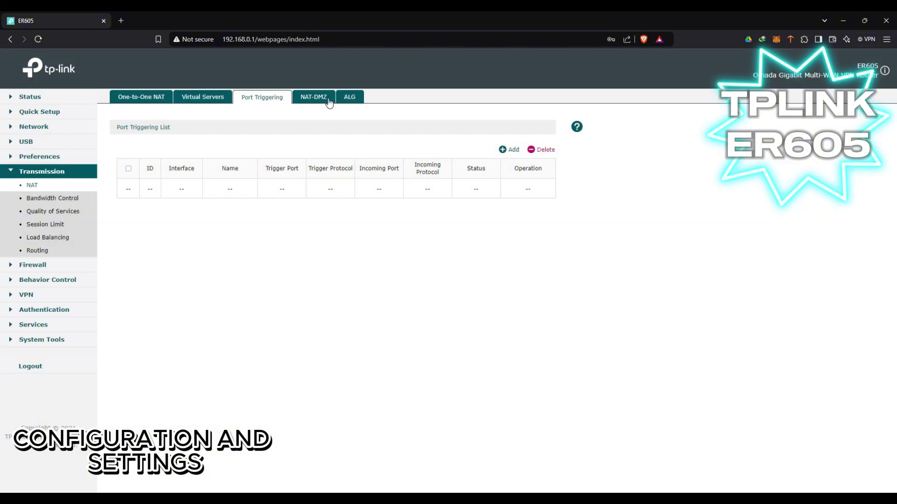
click(309, 99)
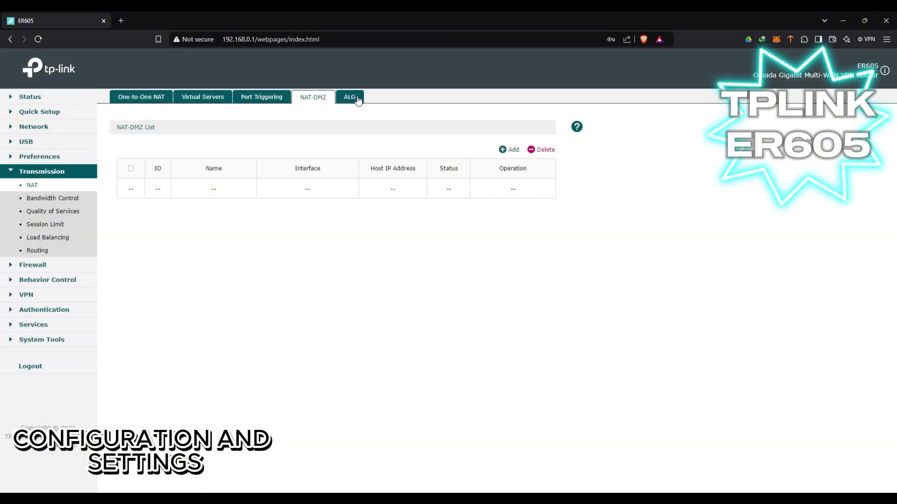
click(350, 98)
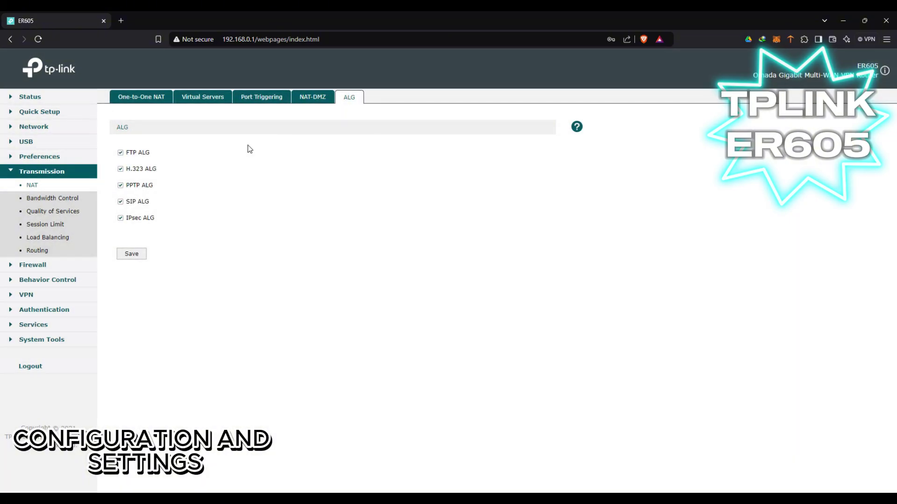
Step: Enable bandwidth control and draft a rule with WAN as the interface and LAN as the source network
click(50, 201)
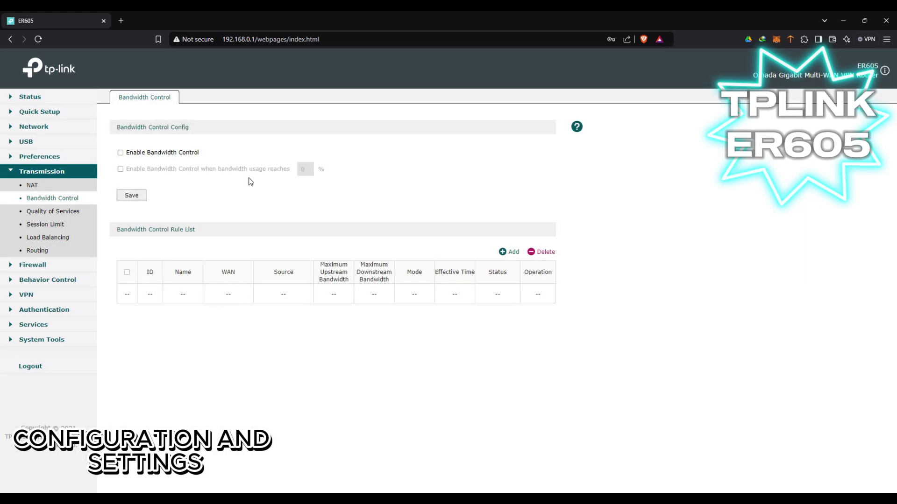
click(120, 152)
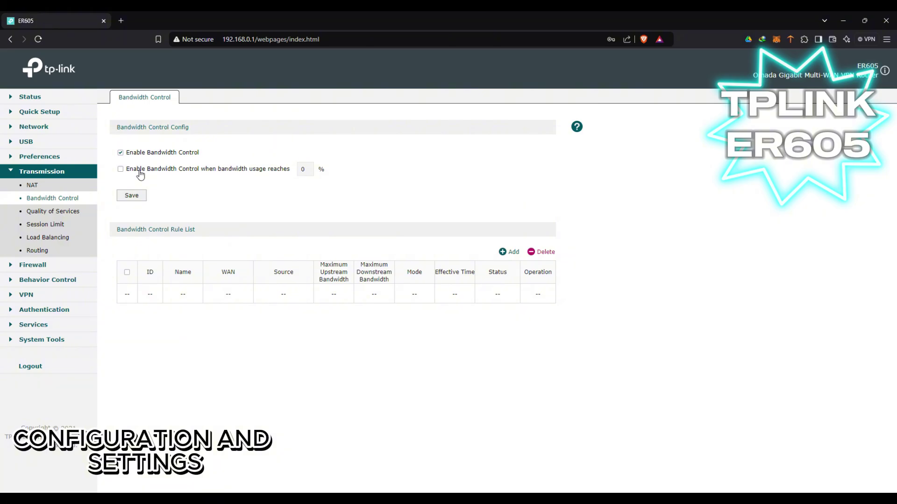
click(513, 252)
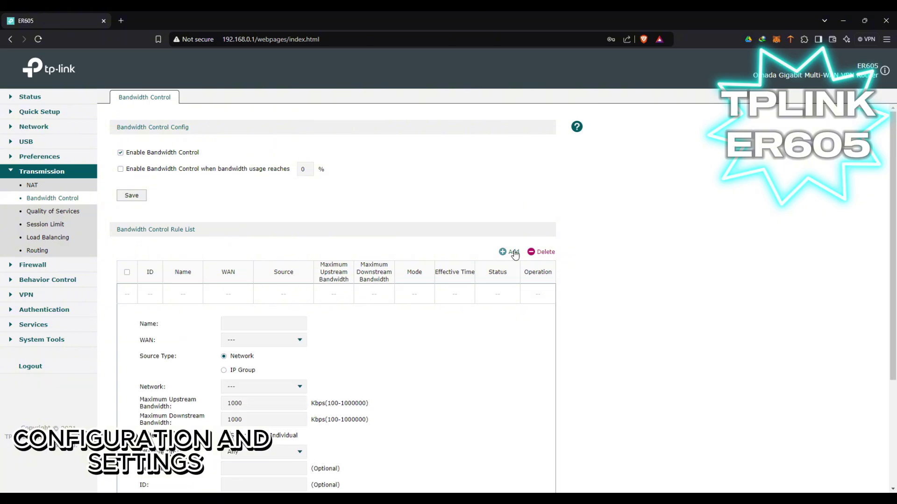
scroll(299, 252, down, 2)
click(283, 248)
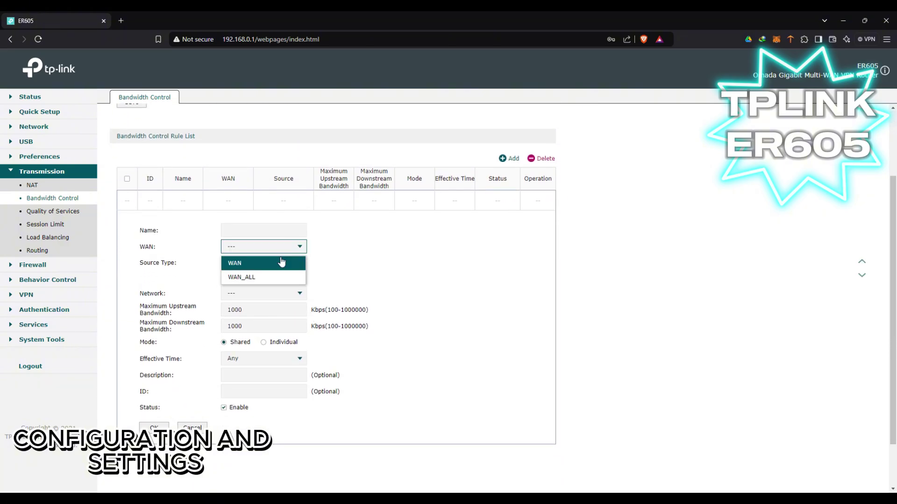
click(261, 262)
click(279, 294)
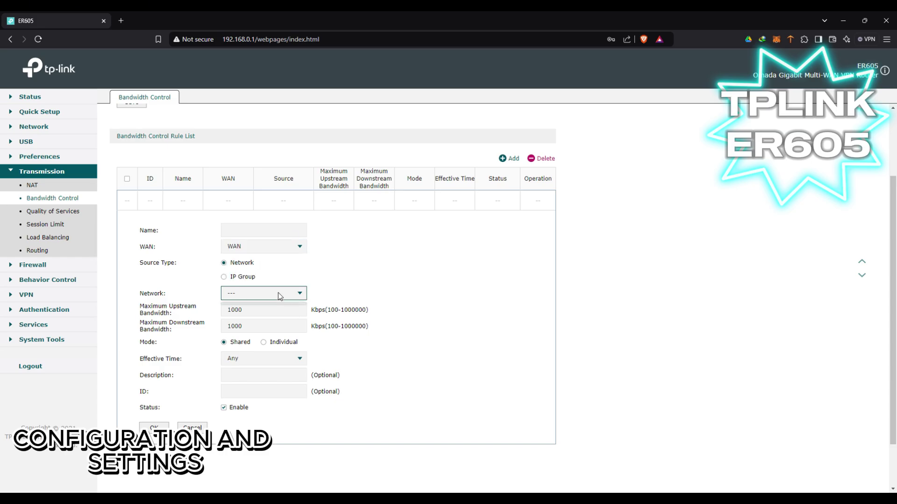
click(269, 310)
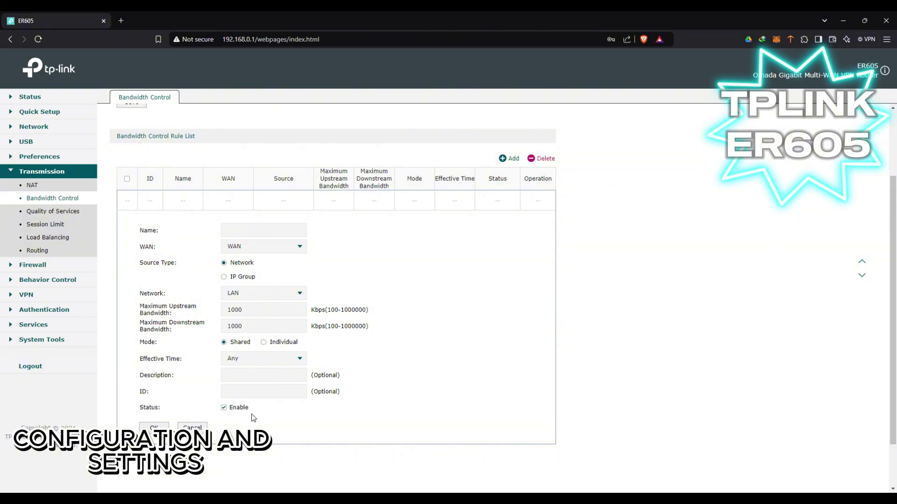
Step: Try the option that enables bandwidth control at a usage threshold, and turn bandwidth control back off
scroll(258, 257, up, 2)
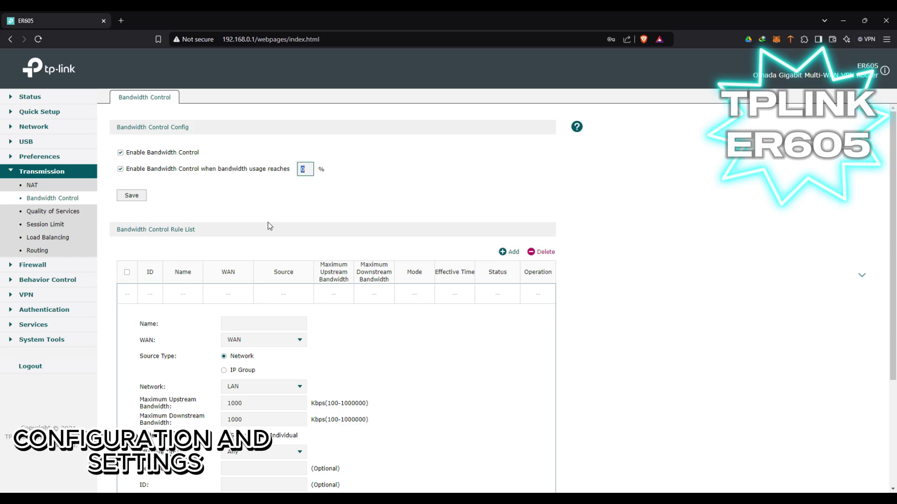
click(131, 196)
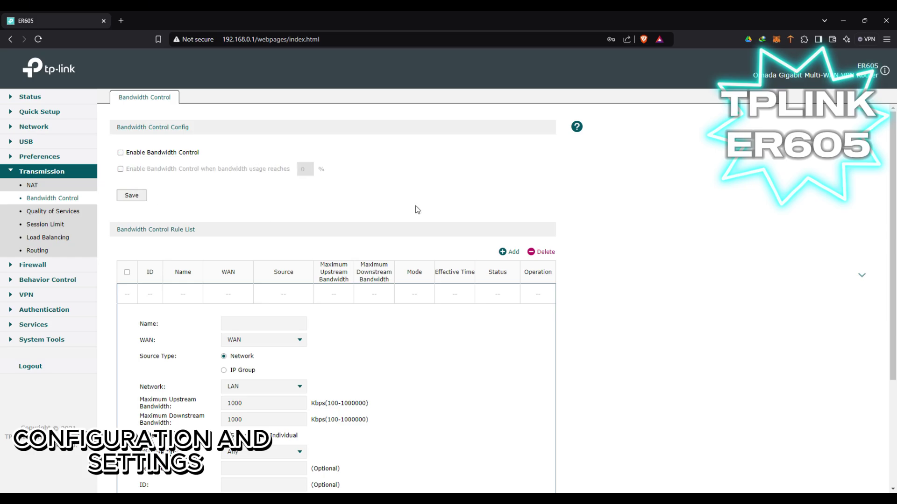
scroll(379, 273, down, 3)
Step: Examine the Quality of Services settings for WAN bandwidth control, class rules, VoIP prioritization and outbound traffic tagging
click(63, 214)
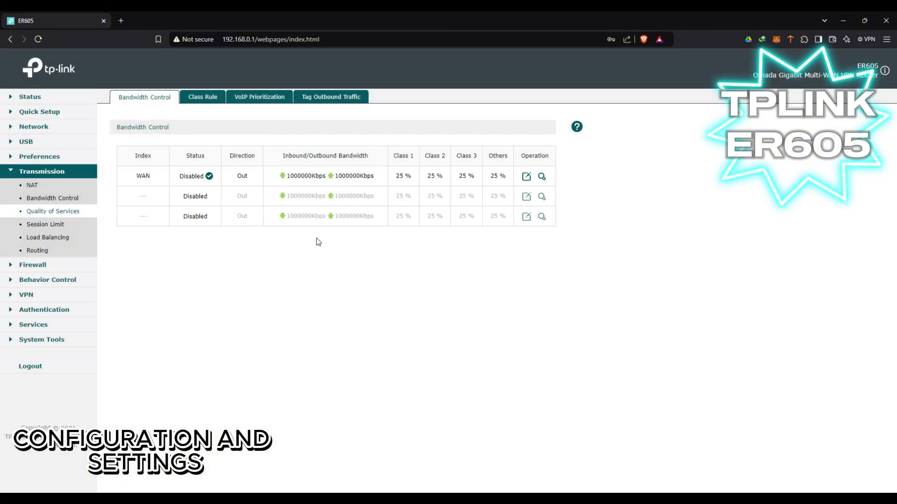
drag(286, 175, 397, 176)
click(450, 259)
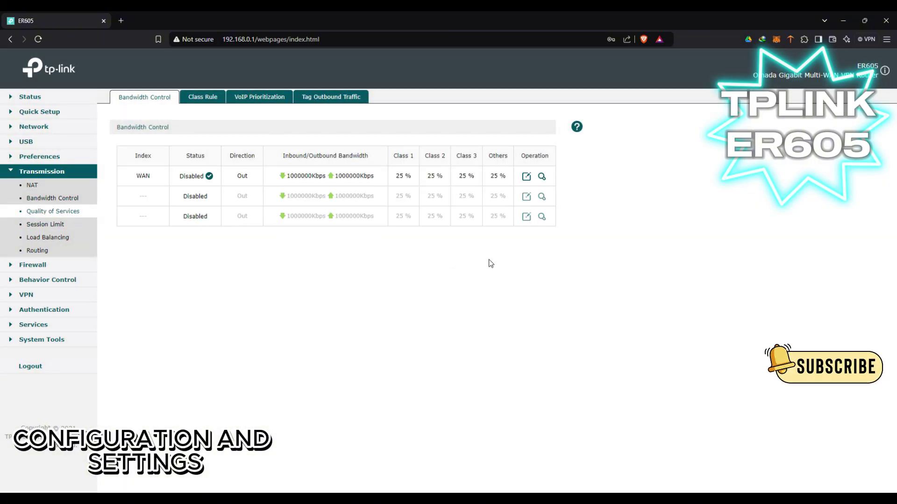
click(526, 176)
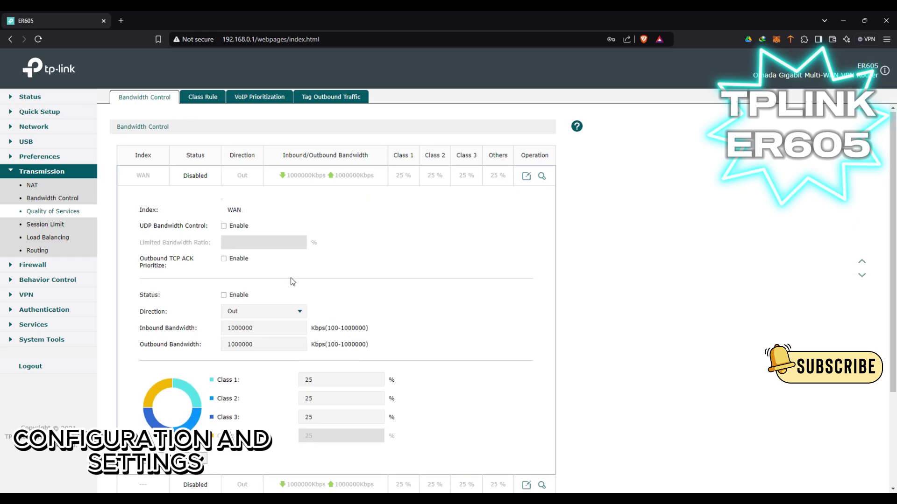
scroll(290, 286, down, 3)
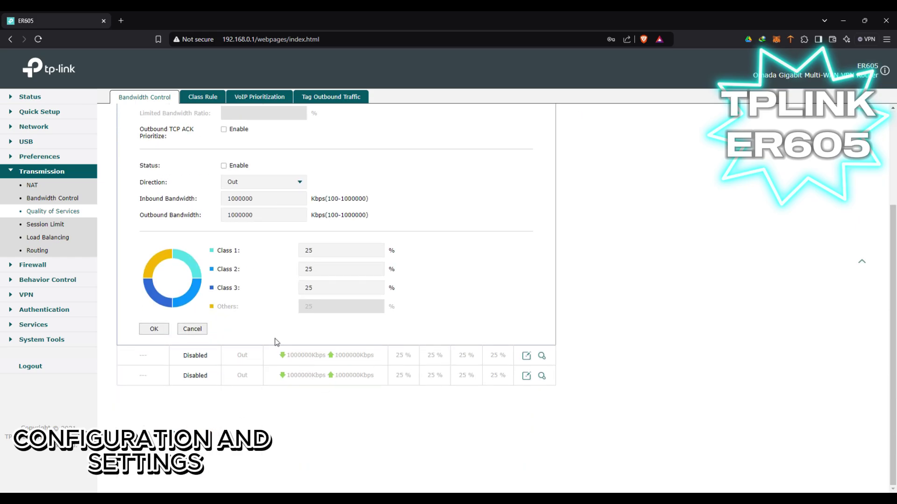
scroll(236, 320, up, 3)
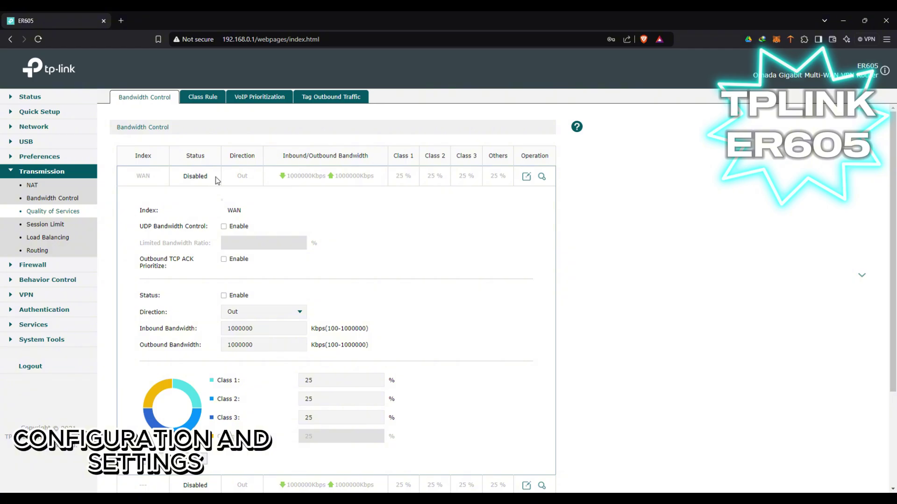
click(216, 100)
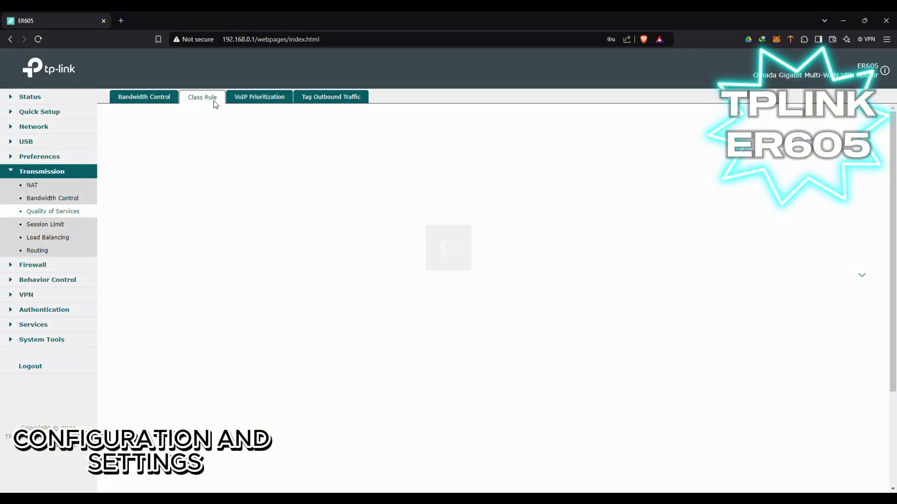
click(270, 99)
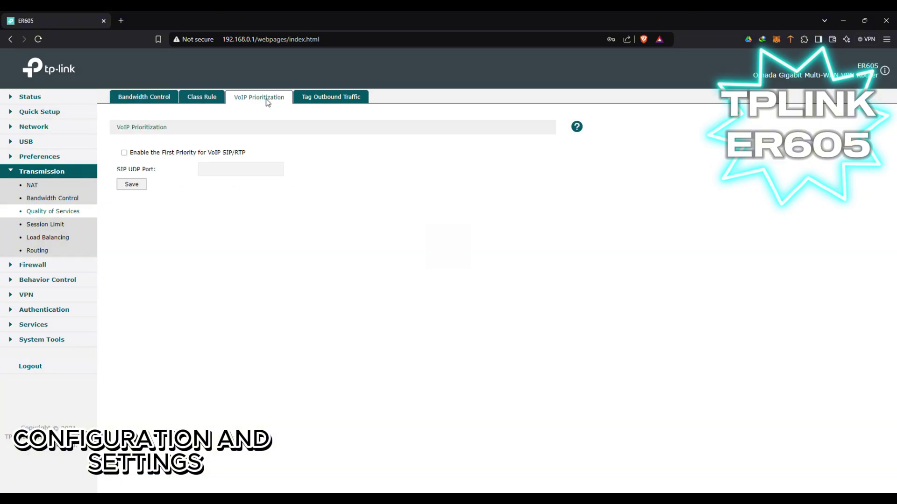
click(320, 98)
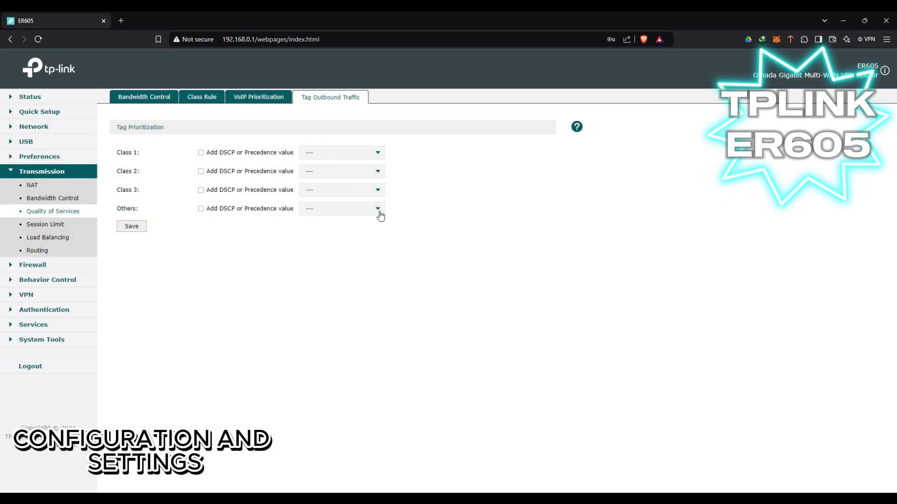
Step: Examine the session limit settings and the load balancing options, including link backup and online detection
click(70, 225)
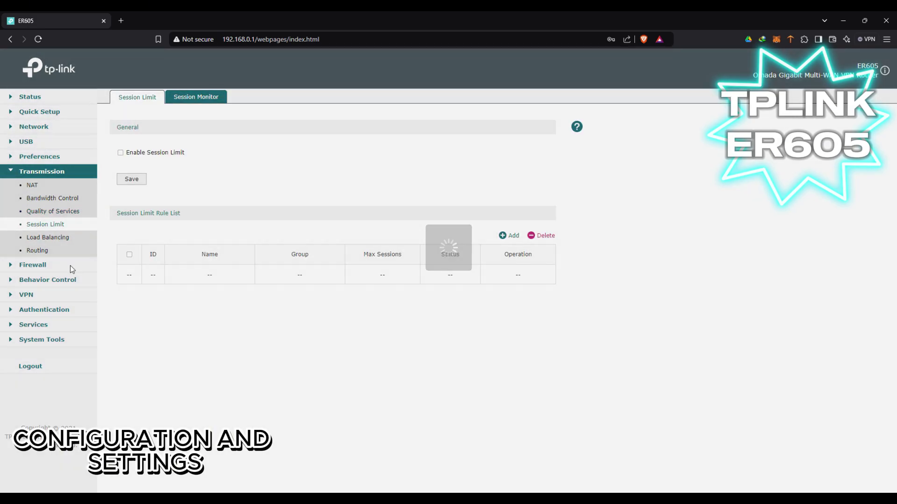
click(81, 239)
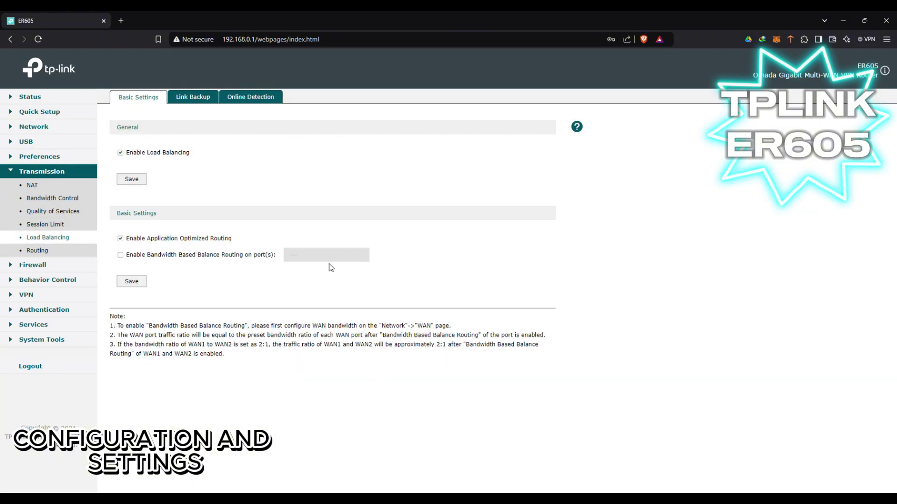
click(194, 103)
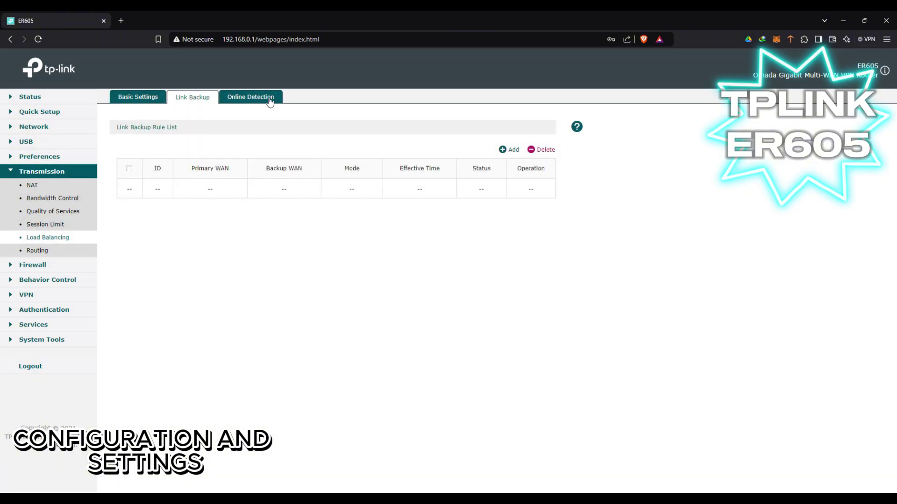
click(266, 98)
click(138, 96)
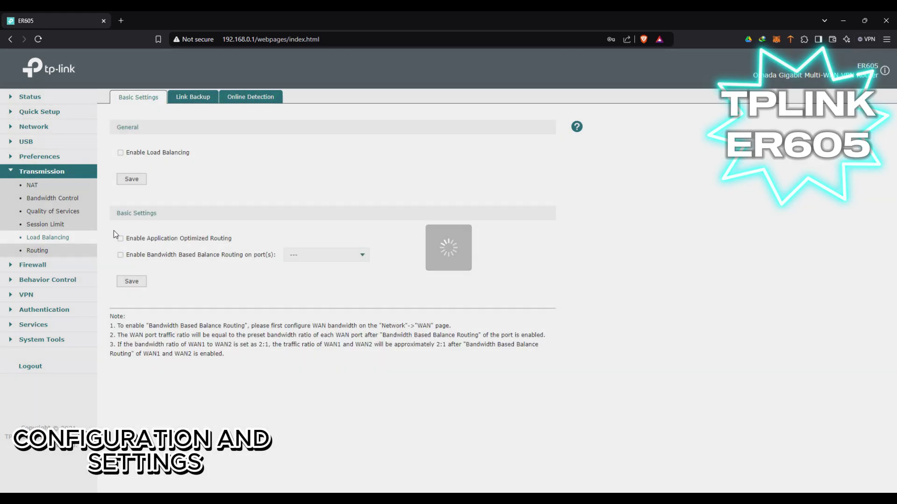
Step: Examine the routing settings for static routes, policy routing, the routing table, RIP and OSPF
click(68, 251)
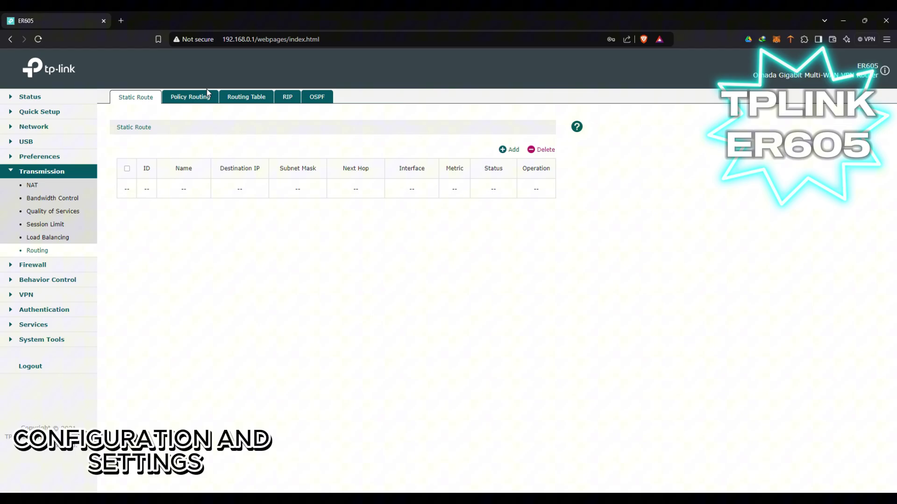
click(199, 97)
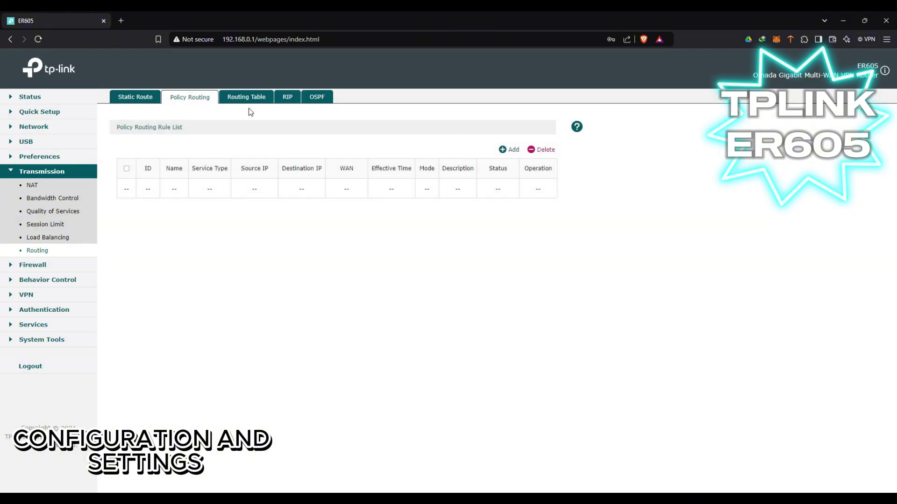
click(246, 97)
click(286, 97)
click(316, 97)
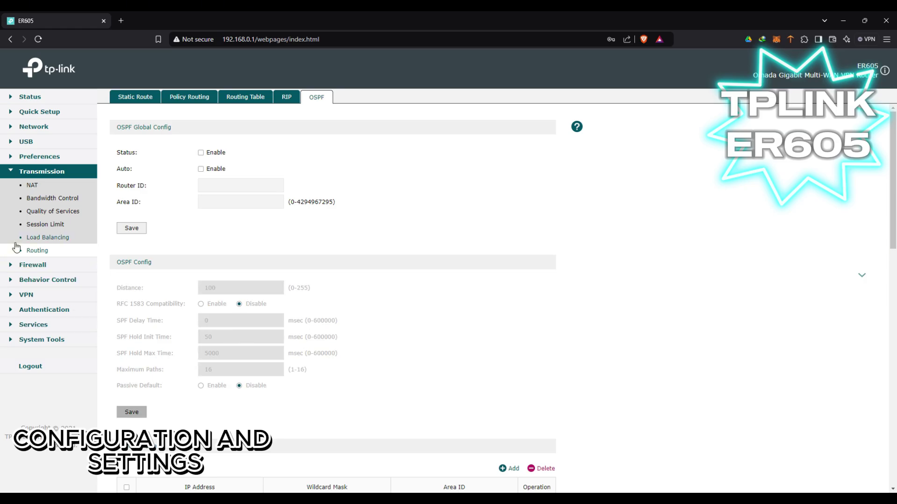
Step: Examine the firewall settings for anti ARP spoofing, attack defense, MAC filtering and access control
click(11, 174)
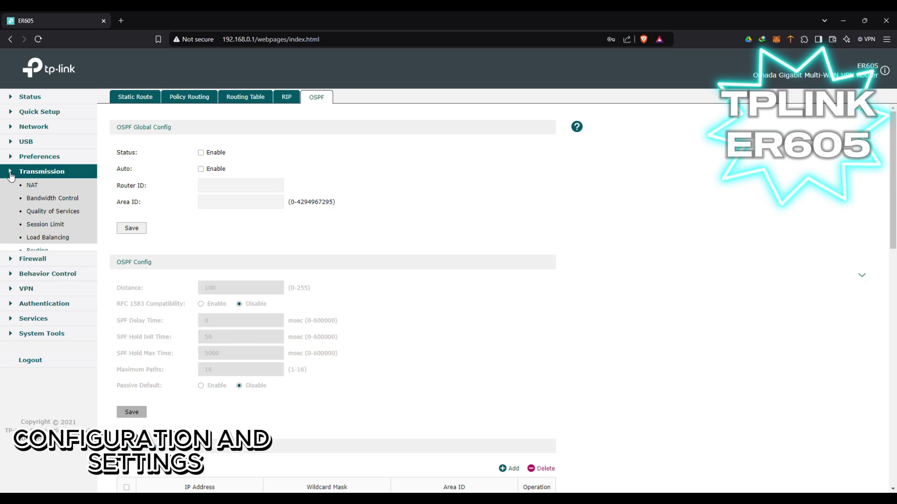
click(33, 187)
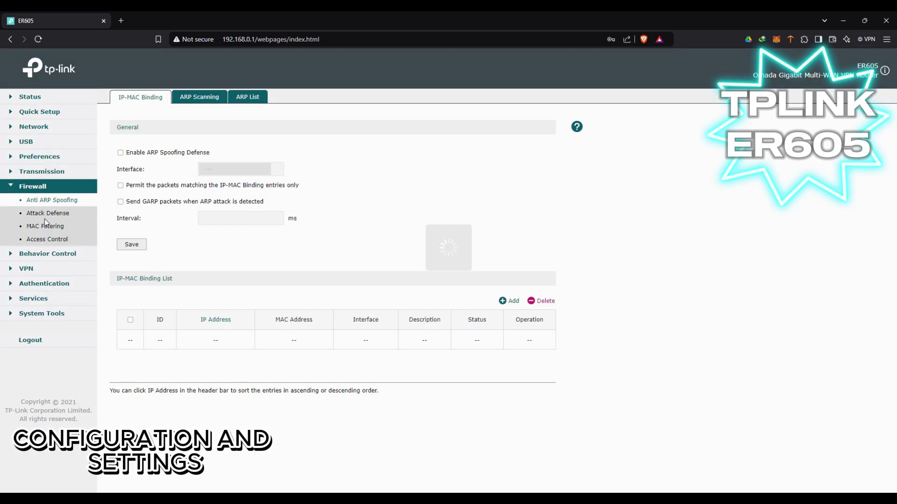
click(48, 214)
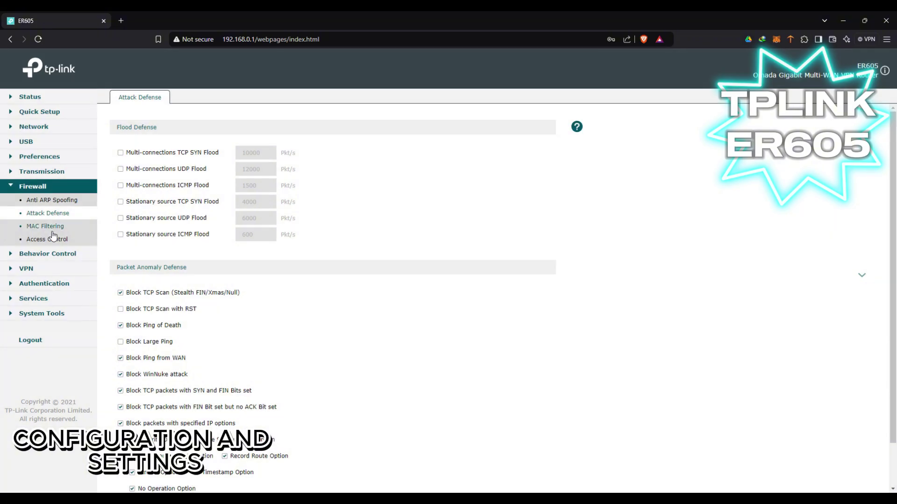
scroll(206, 230, down, 1)
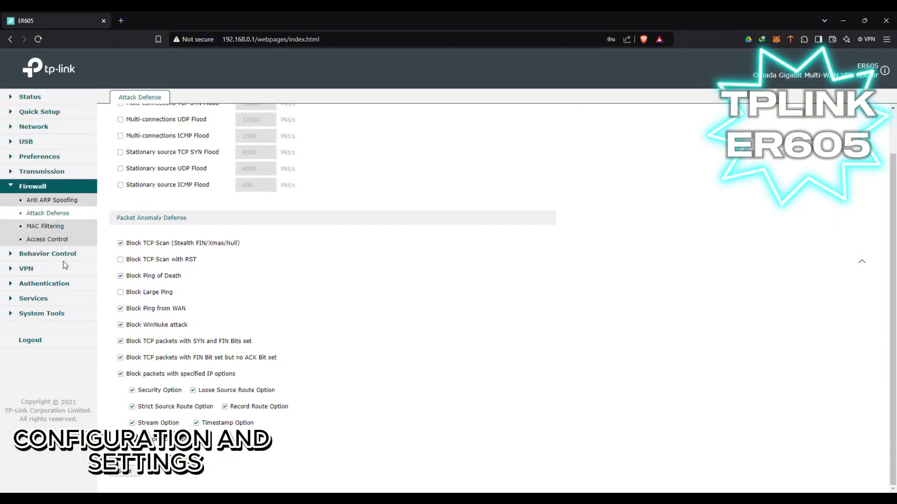
click(51, 226)
click(56, 240)
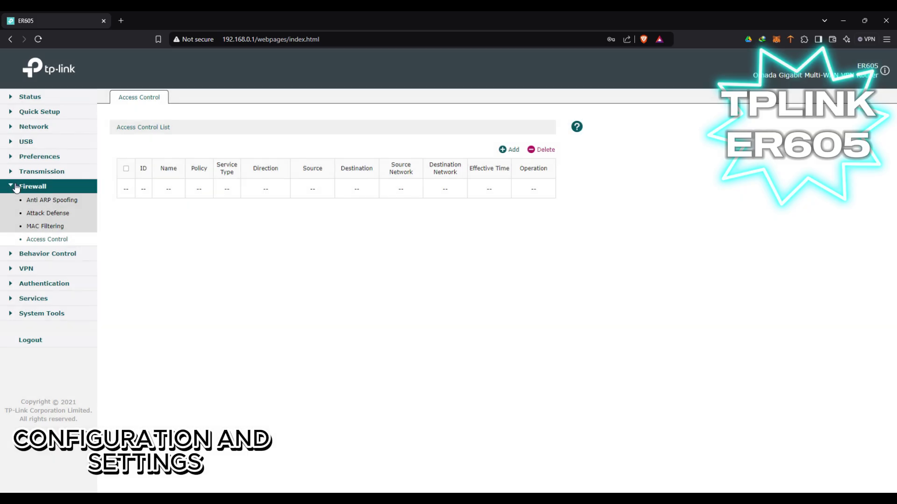
Step: Examine the web filtering and web security settings under behavior control
click(16, 187)
click(28, 202)
click(52, 215)
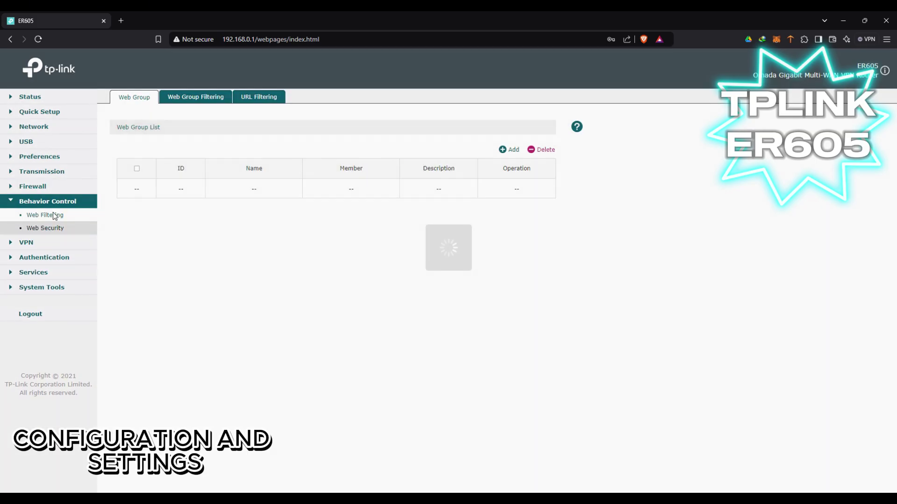
click(56, 228)
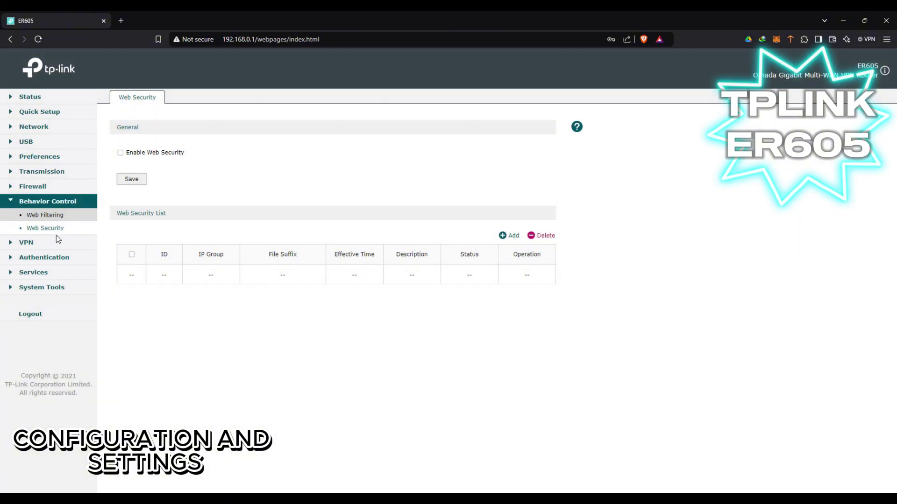
Step: Examine the VPN settings for IPsec, GRE, L2TP, PPTP, OpenVPN server, client and tunnel, Wireguard and users
click(20, 249)
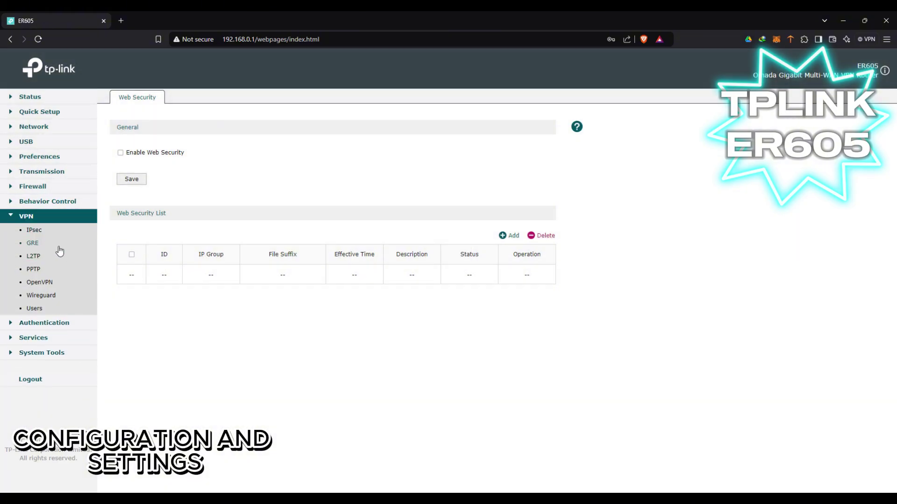
click(50, 231)
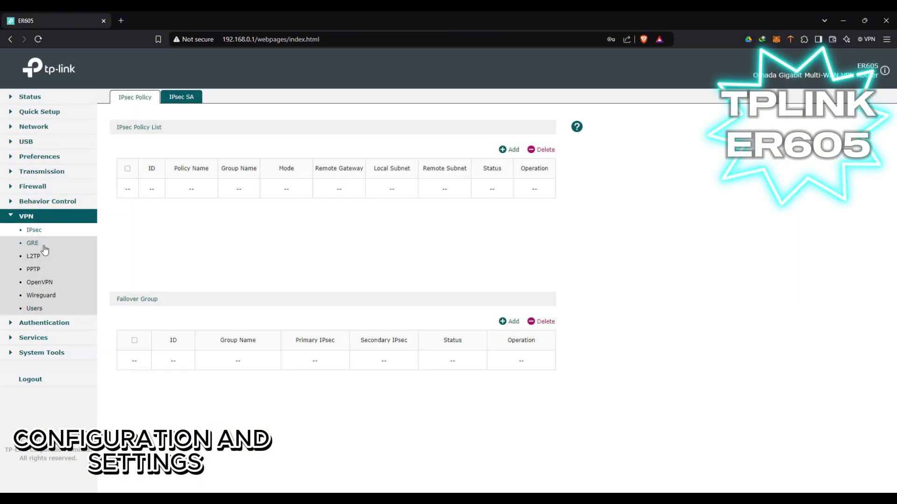
click(41, 245)
click(44, 256)
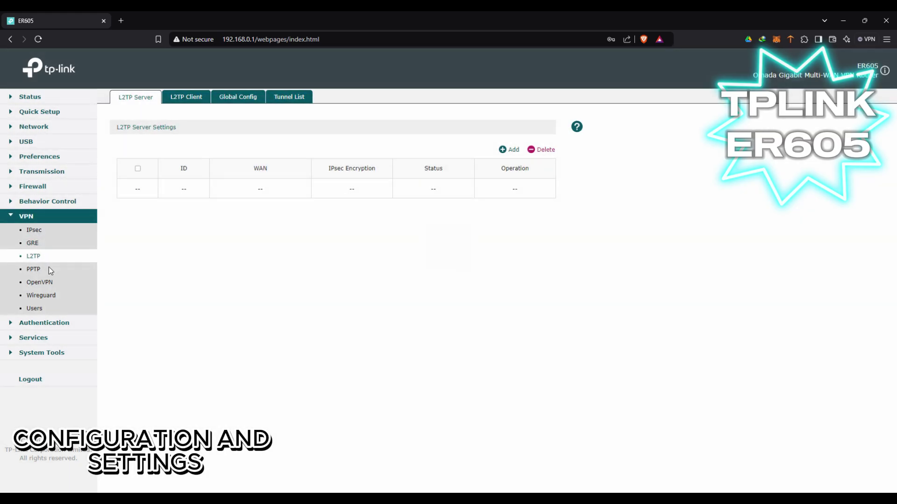
click(49, 269)
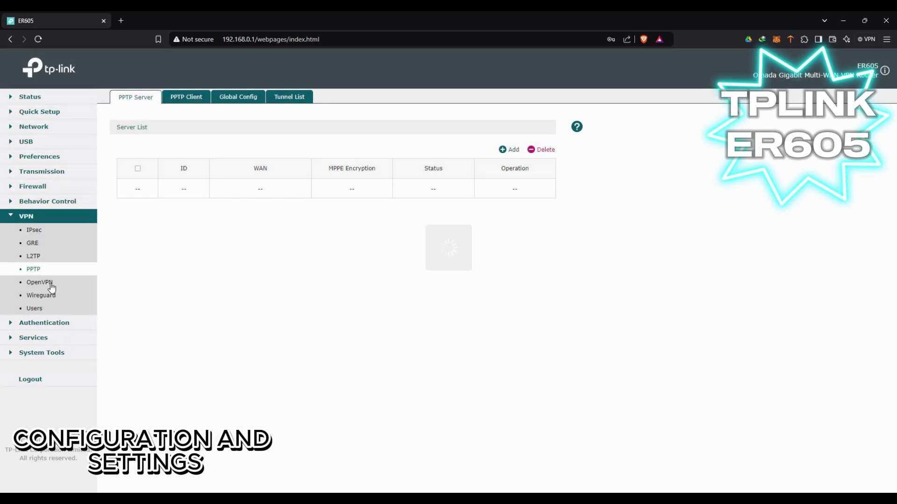
click(49, 283)
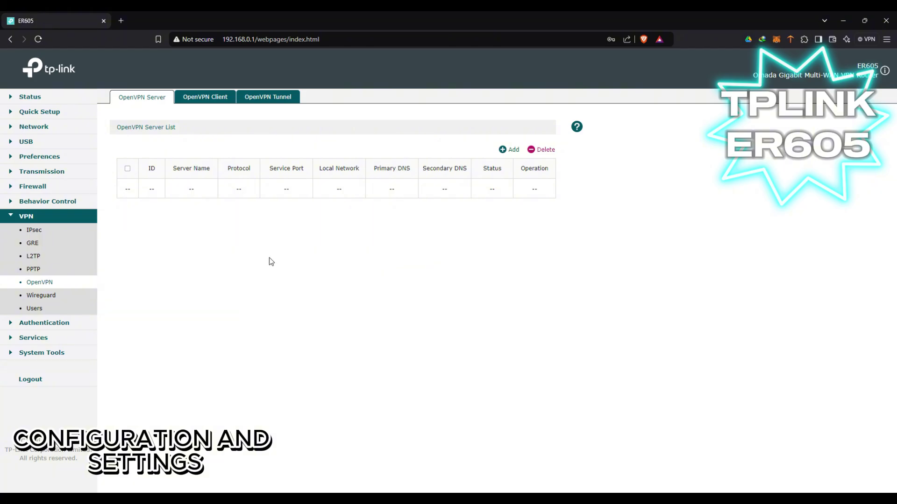
click(205, 98)
click(269, 95)
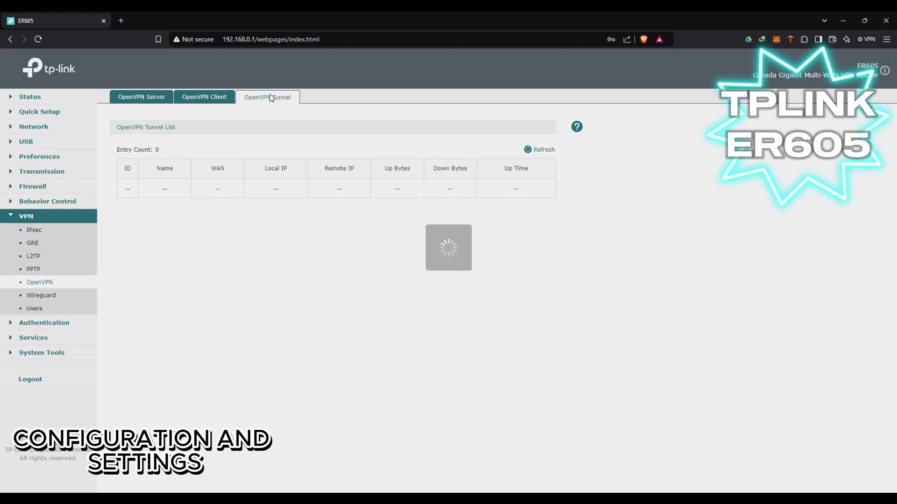
click(41, 296)
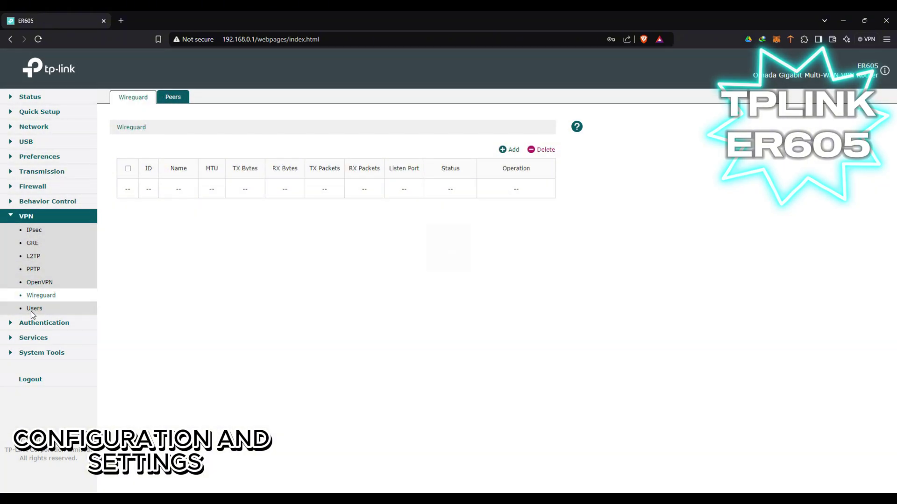
click(34, 312)
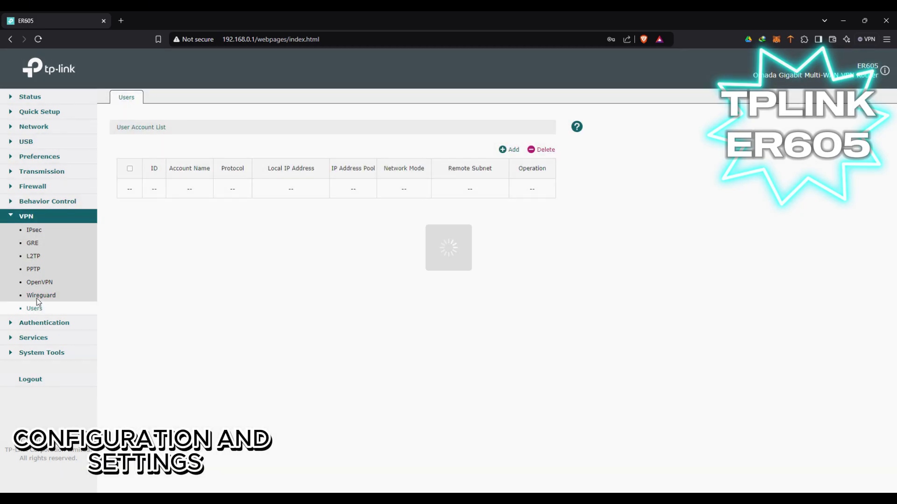
click(36, 297)
Step: Examine the authentication settings, LDAP profiles, user management with its configuration backup, and the authentication status
click(47, 323)
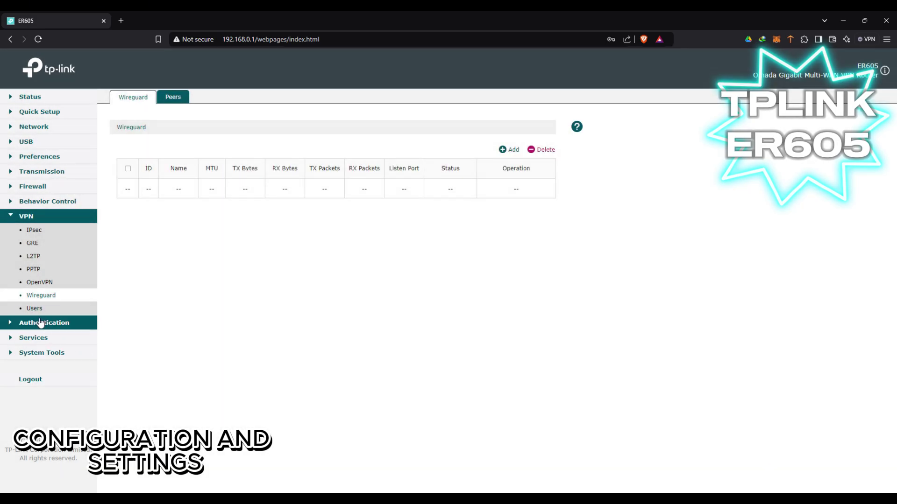
click(56, 251)
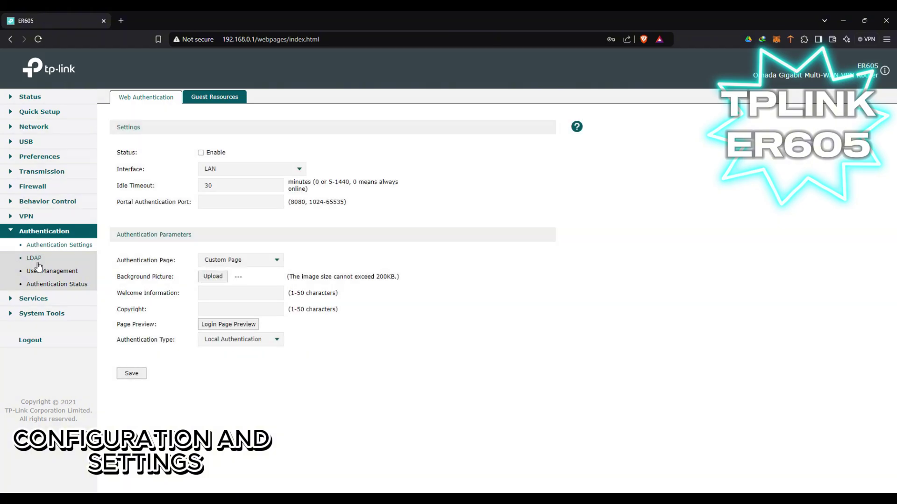
click(34, 260)
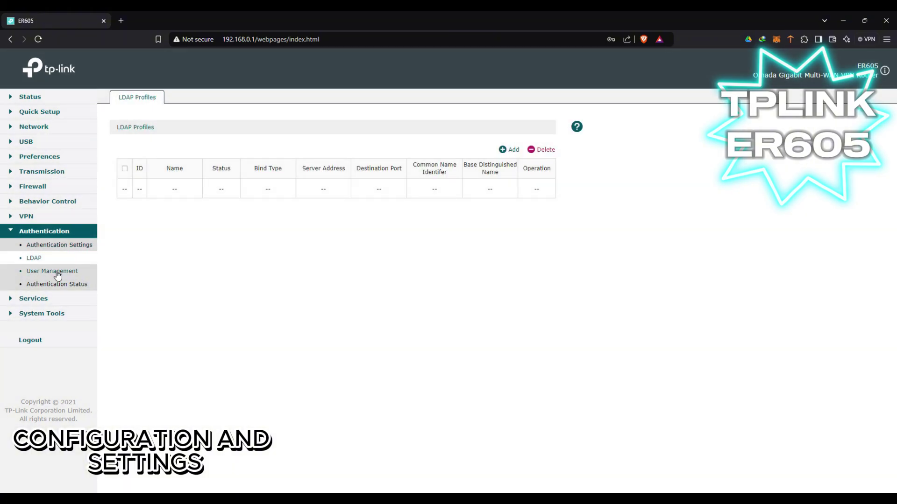
click(58, 275)
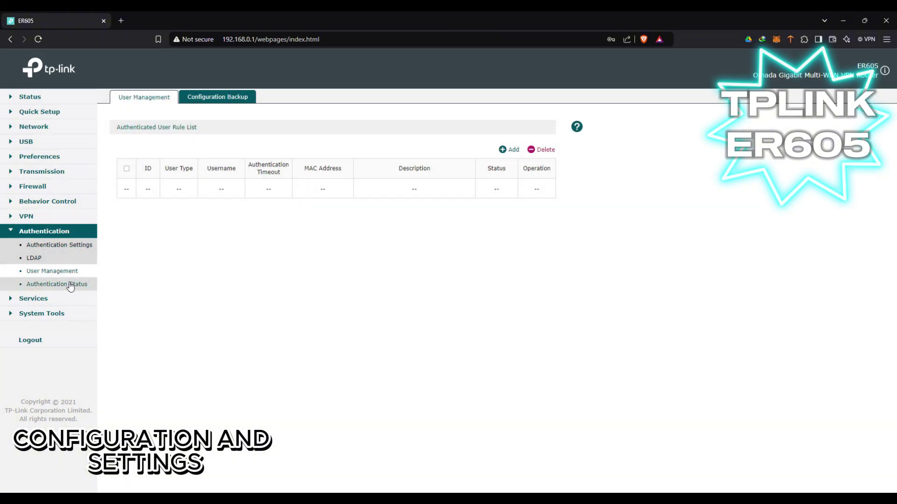
click(206, 100)
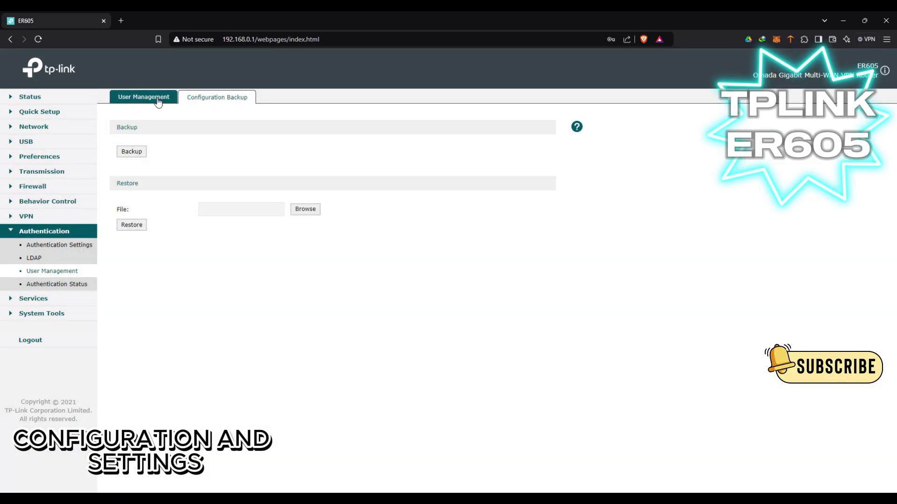
click(158, 102)
click(74, 282)
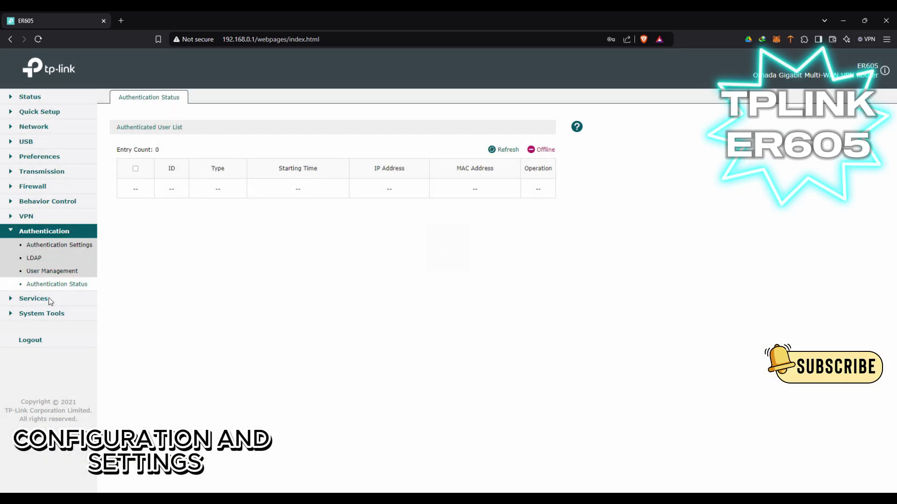
Step: Examine the dynamic DNS services for Peanuthull, Comexe, DynDNS, NO-IP and custom DDNS
click(24, 304)
click(56, 261)
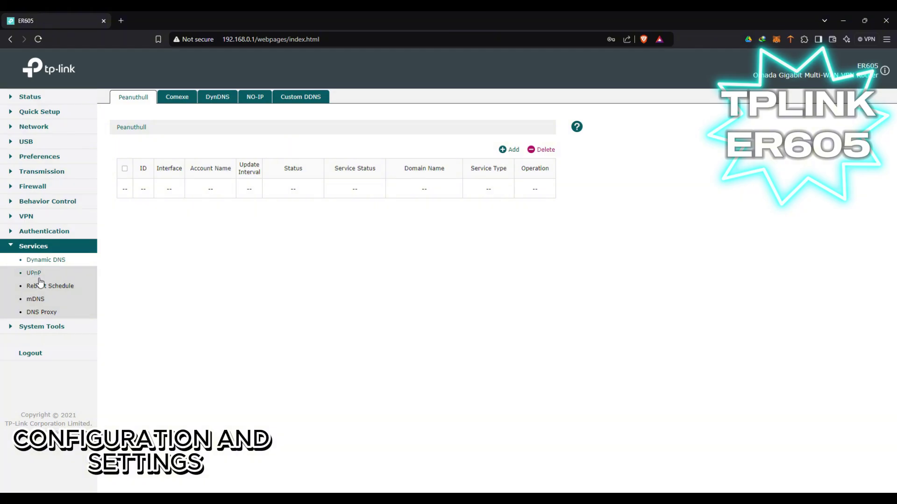
click(189, 100)
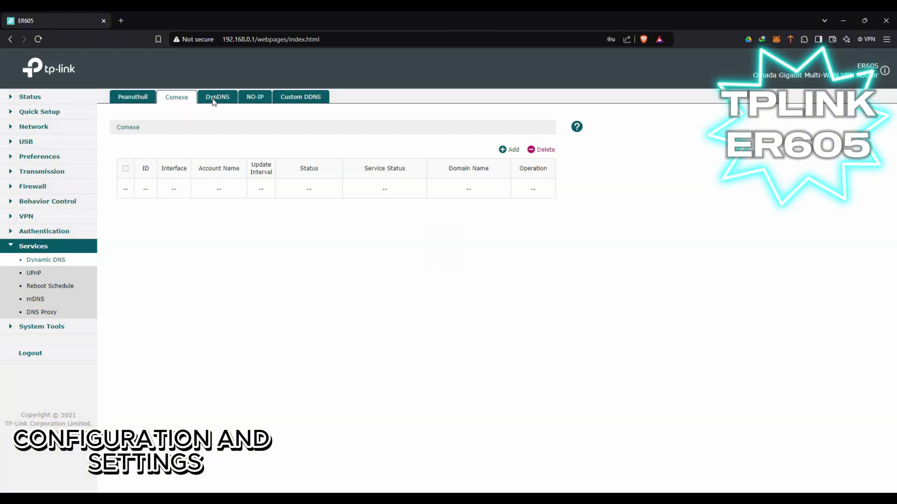
click(219, 102)
click(254, 98)
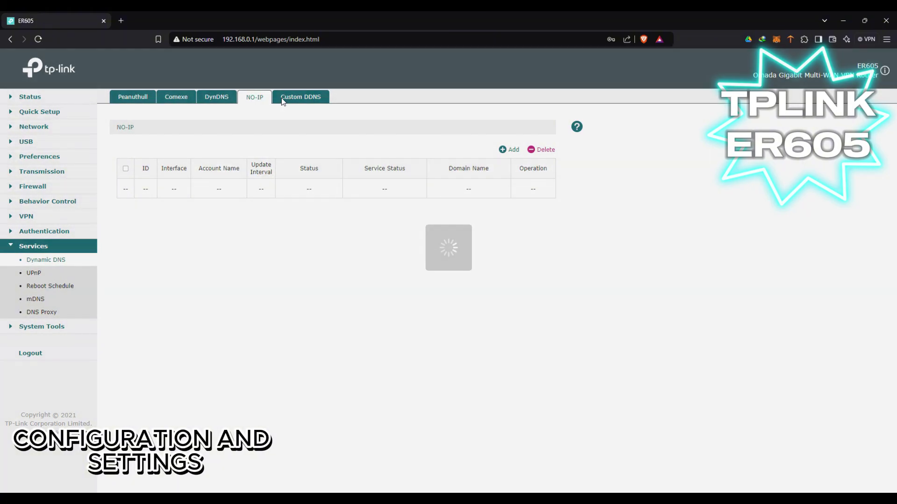
click(299, 98)
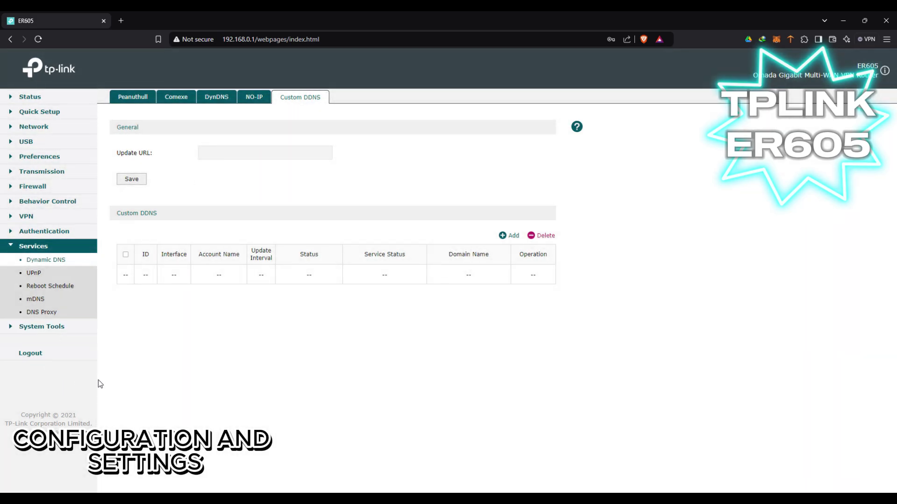
Step: Examine the UPnP, reboot schedule and mDNS services and the DNS proxy options for DNSSEC, DOH and DOT
click(50, 275)
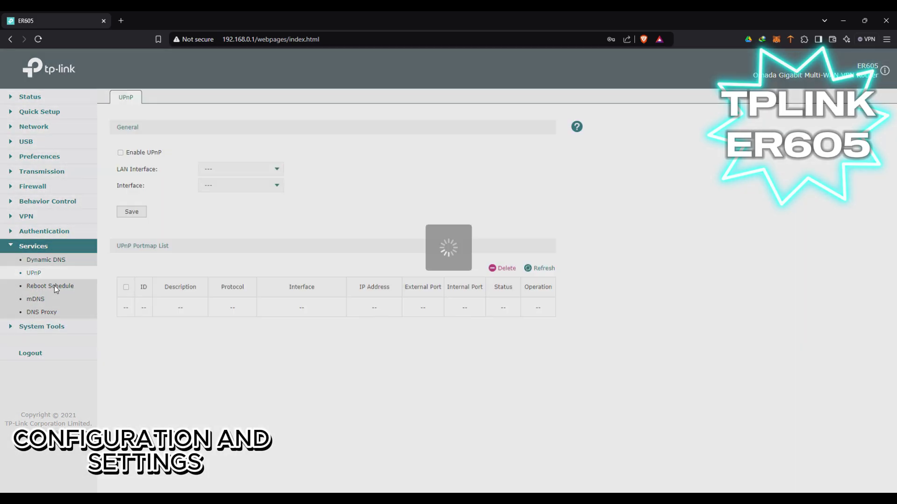
click(55, 287)
click(36, 299)
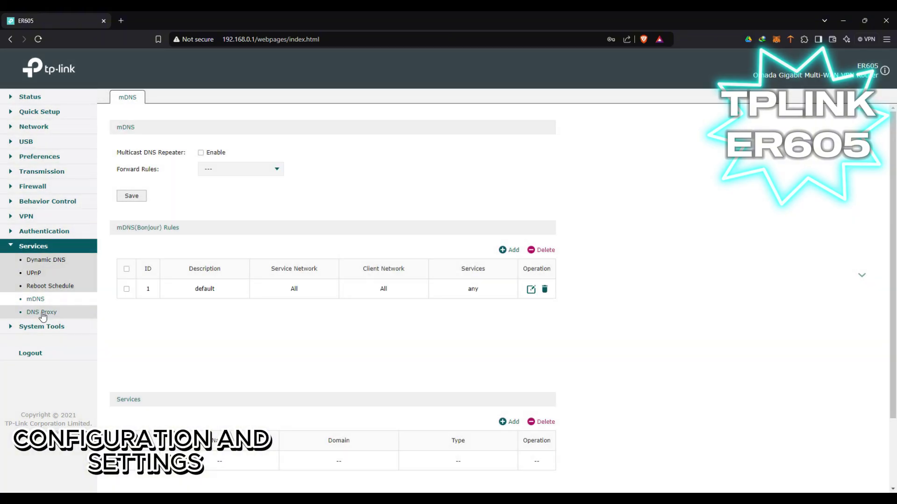
click(42, 313)
click(38, 328)
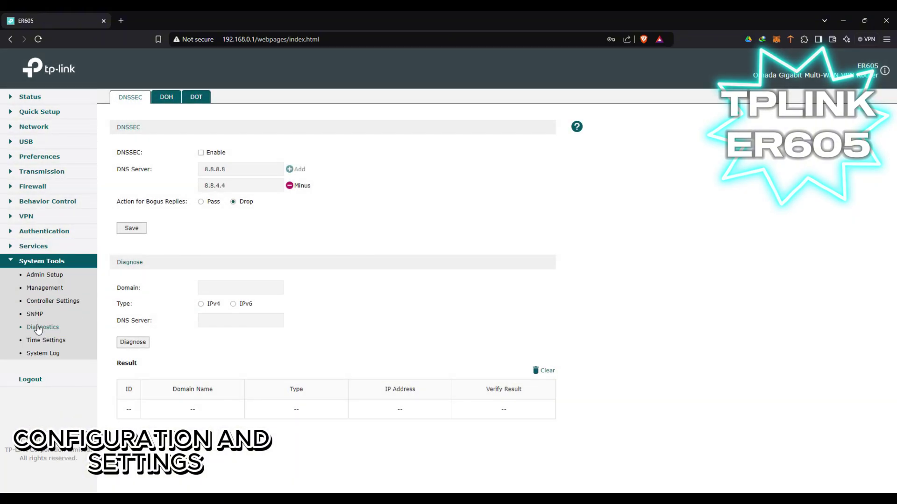
click(168, 98)
click(198, 98)
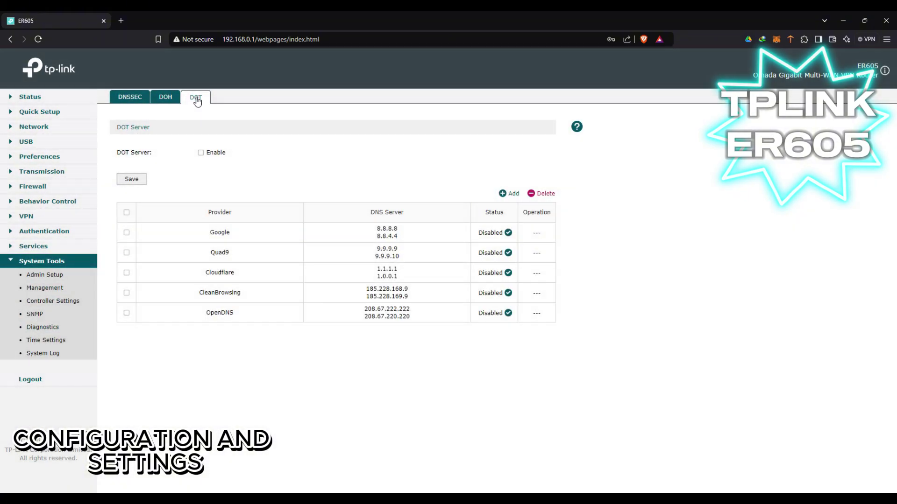
Step: Examine the admin account setup, the blank entry form for remote management, and the HTTP/HTTPS system settings
click(74, 280)
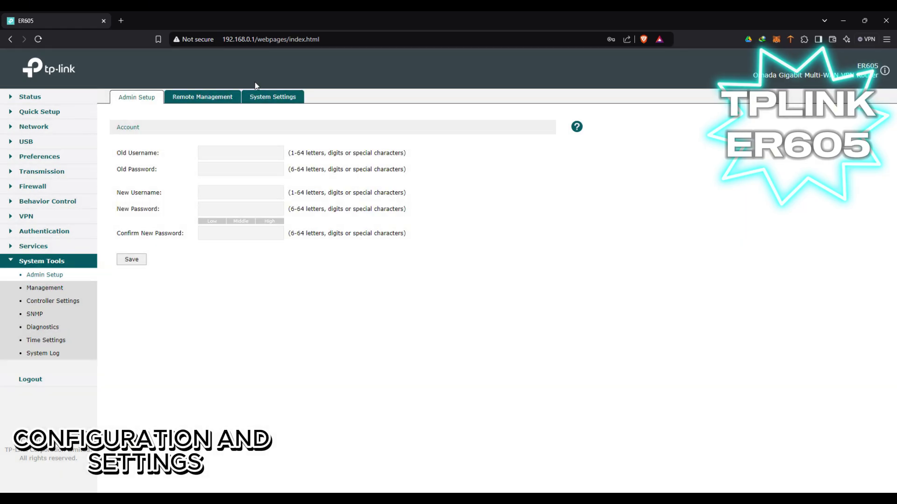
click(221, 106)
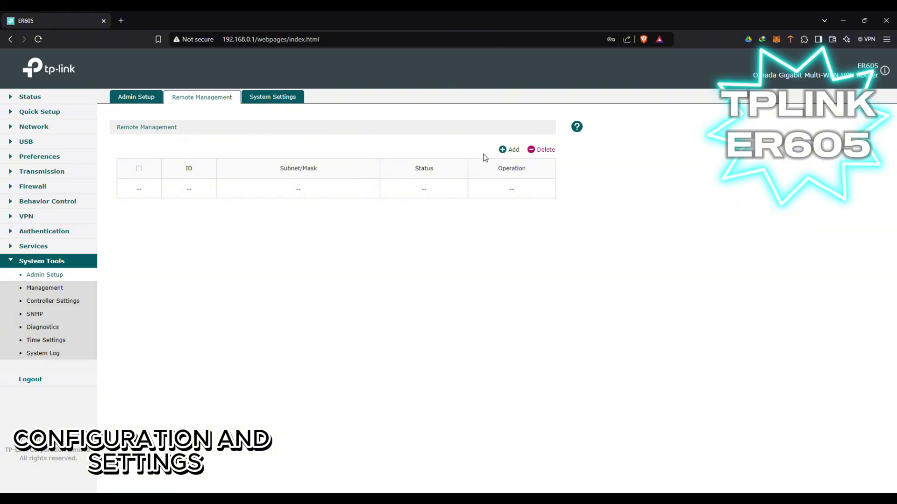
click(511, 154)
click(253, 223)
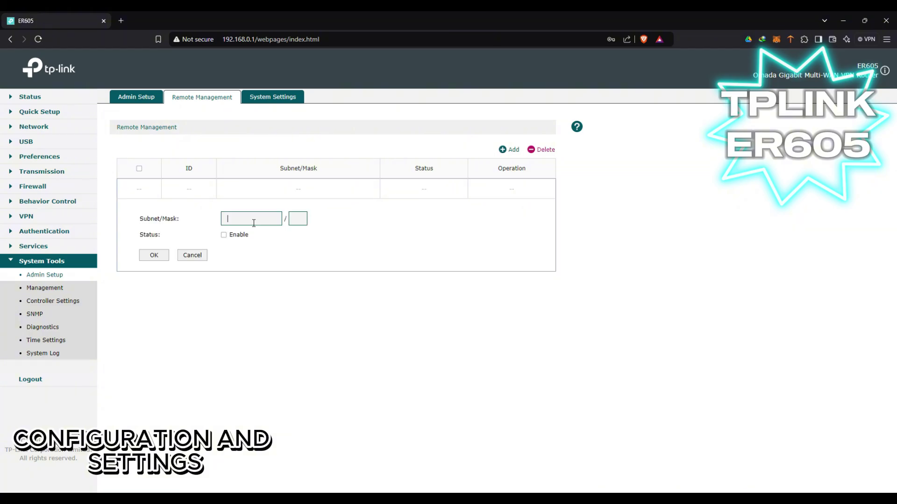
click(279, 98)
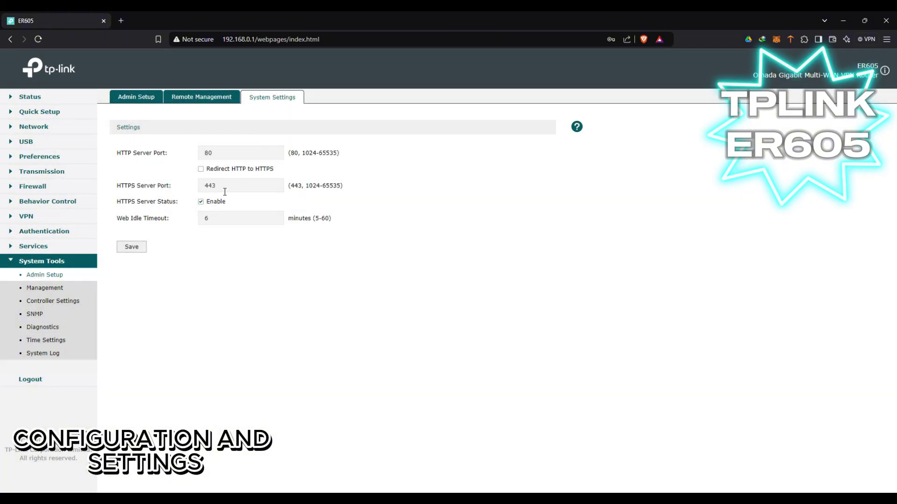
Step: Examine the management, controller and SNMP settings and the diagnostics page with its remote assistance options
click(47, 288)
click(49, 304)
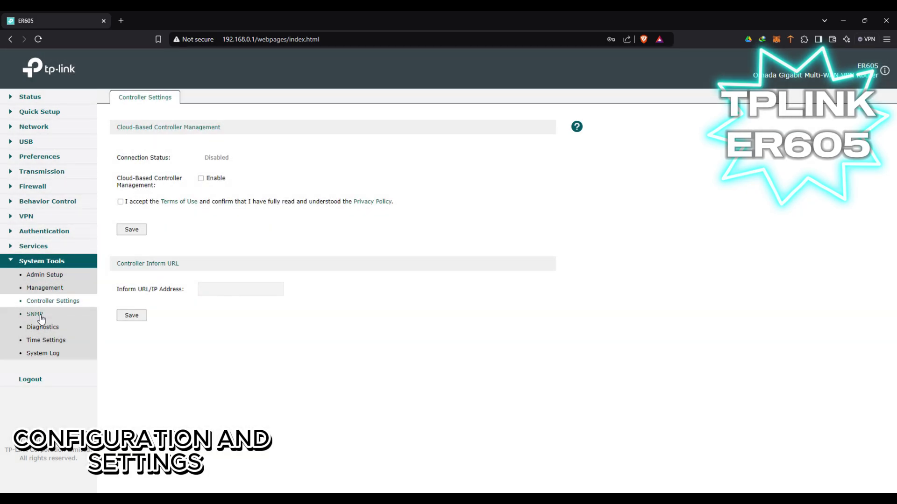
click(38, 315)
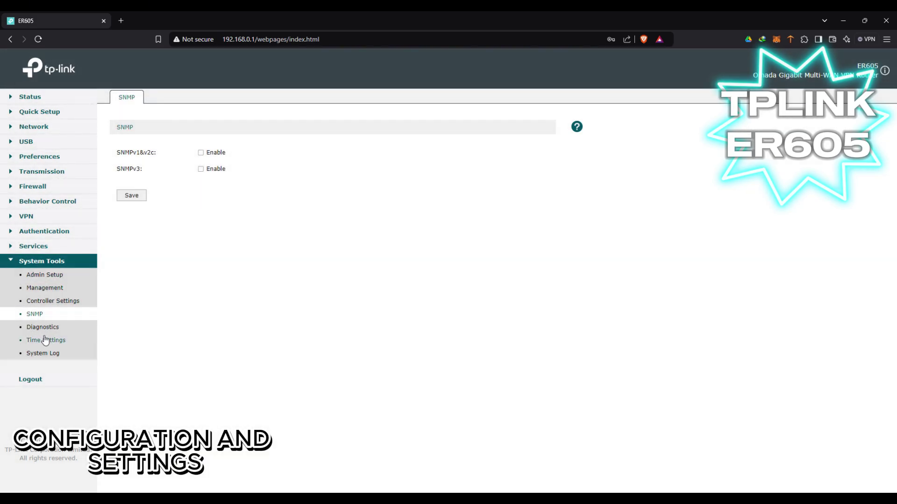
click(42, 329)
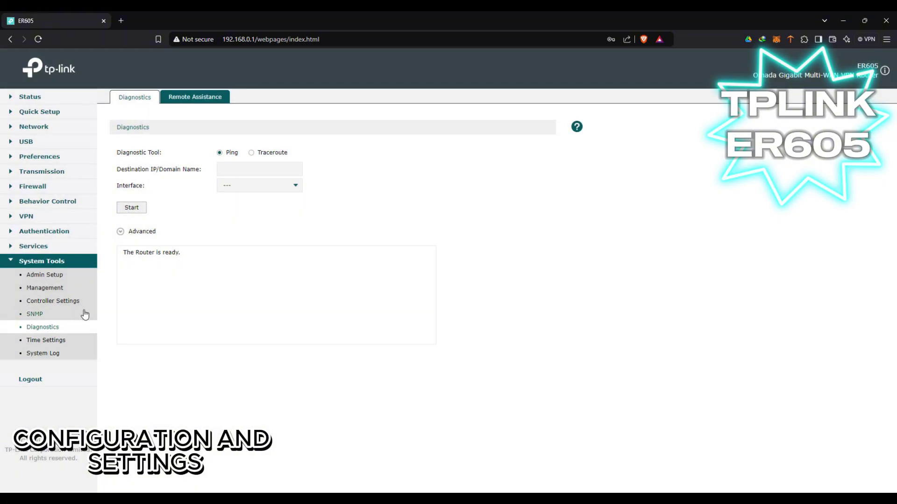
click(216, 98)
click(134, 97)
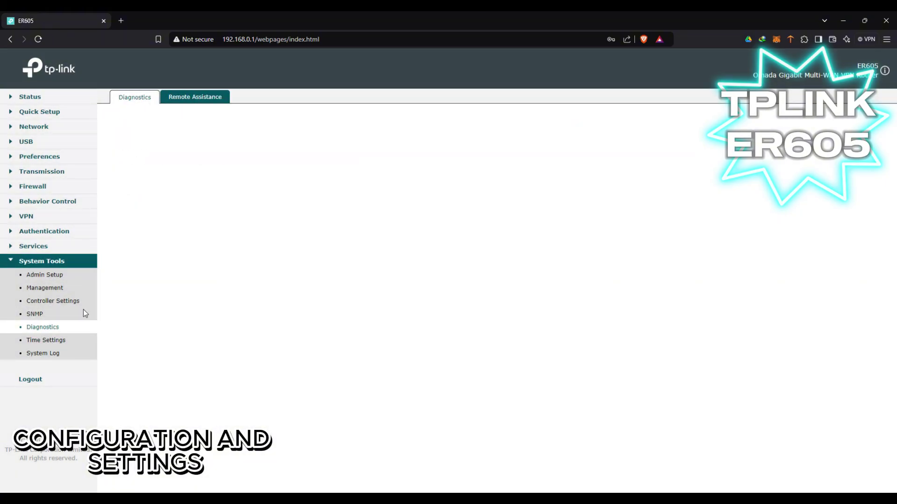
Step: Set the router's time zone to (UTC+08:00) Beijing, Hong Kong, Perth, Singapore and save the time settings
click(55, 341)
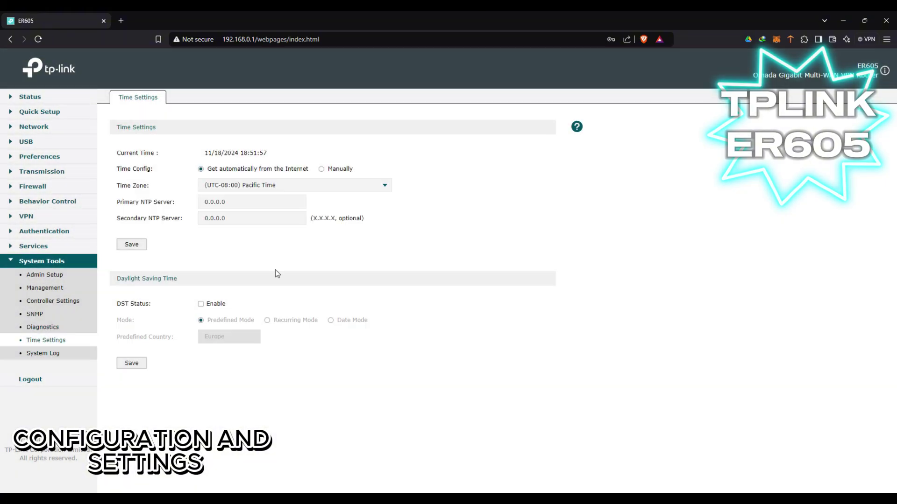
click(337, 187)
scroll(344, 250, down, 10)
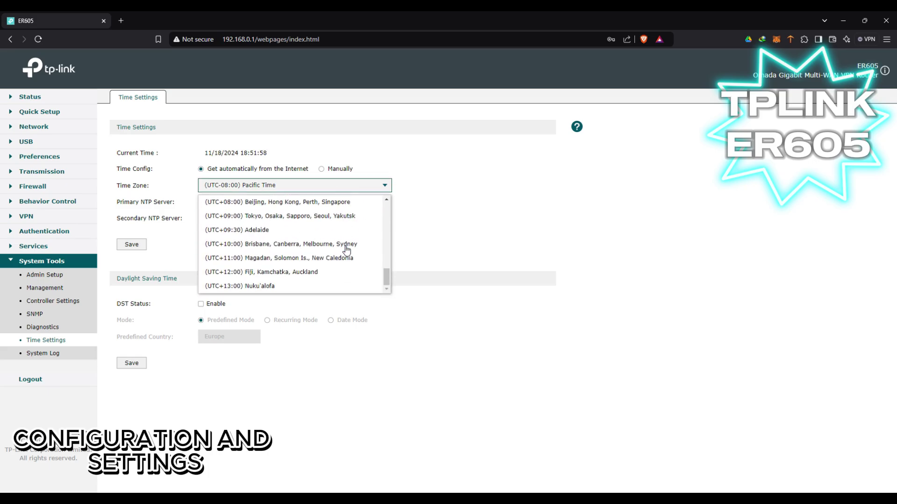
scroll(351, 248, up, 2)
click(308, 253)
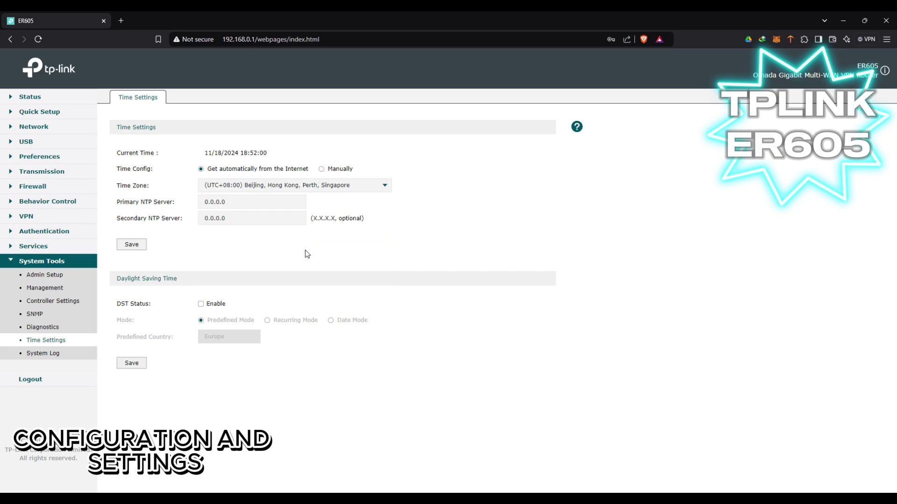
click(131, 246)
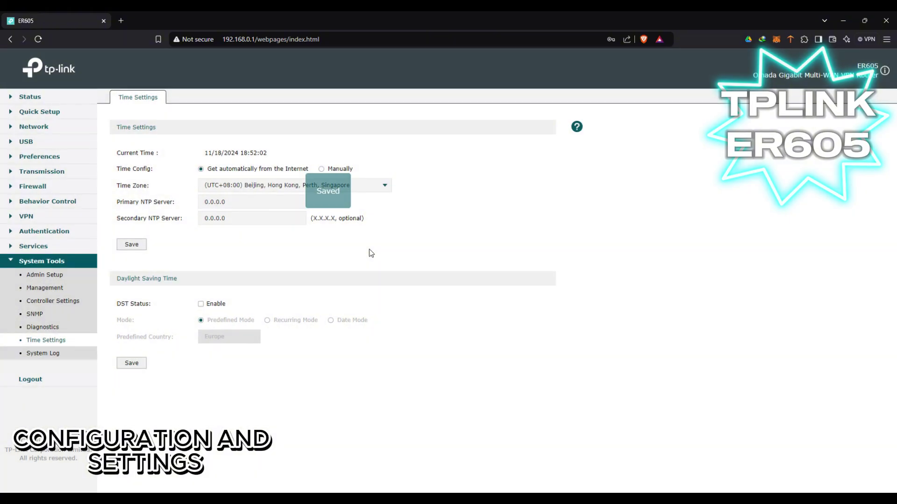
Step: Open the system log to view its log settings and log list
click(43, 354)
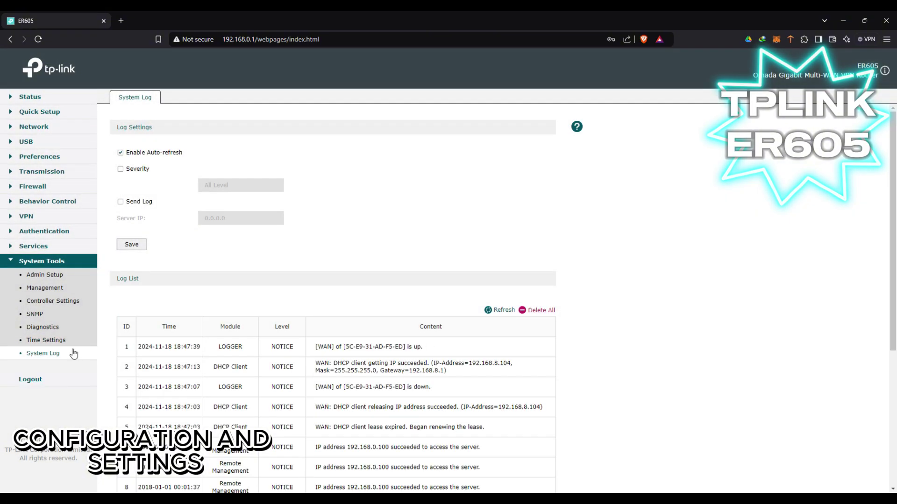
Step: Look through the entries in the system log list, then ask to log out and decline the confirmation
scroll(290, 372, down, 5)
scroll(320, 417, up, 5)
scroll(280, 415, down, 3)
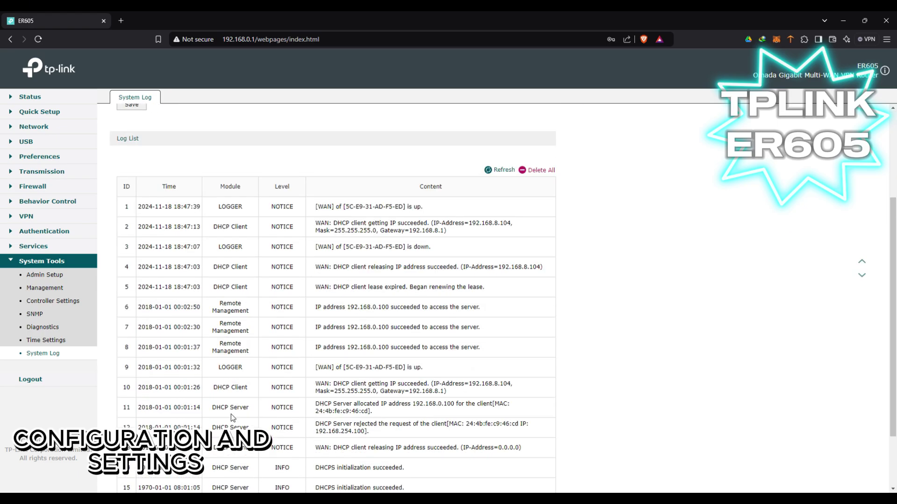
click(52, 376)
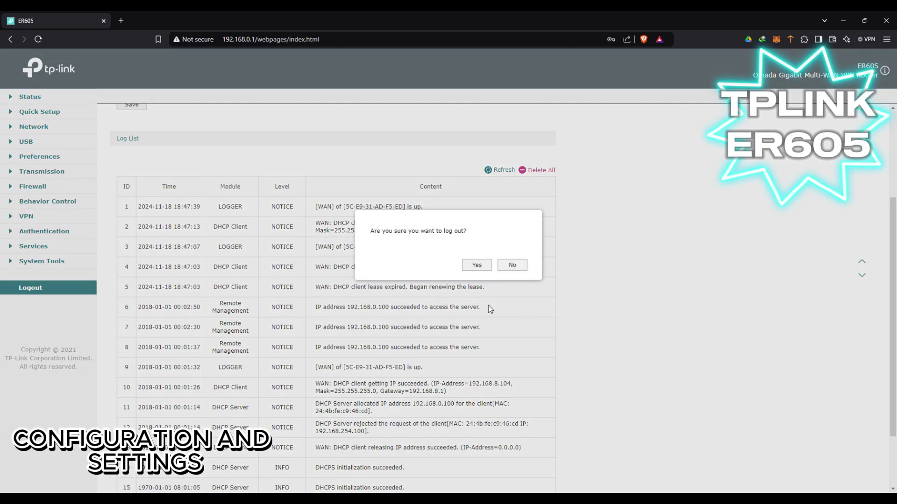
click(513, 265)
Step: Exit the quick setup wizard to the system status page and examine the WAN IPv4 and resource utilization sections
scroll(248, 321, up, 2)
click(16, 102)
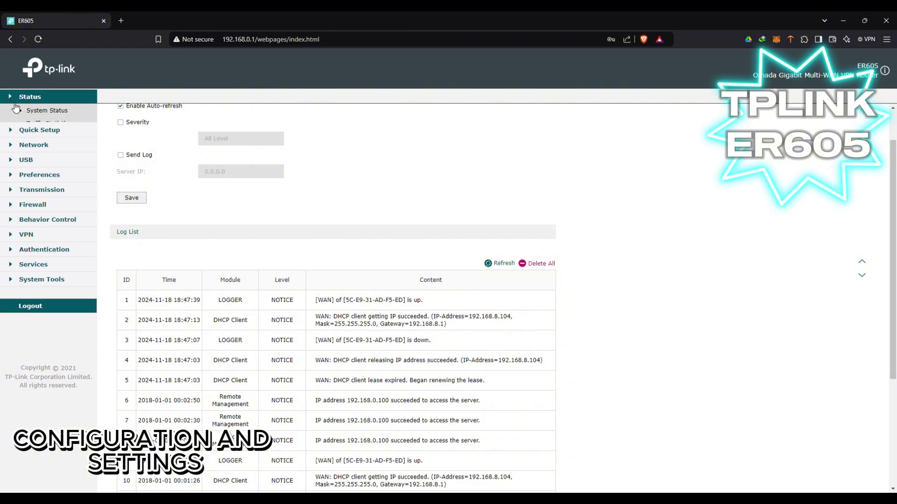
click(72, 139)
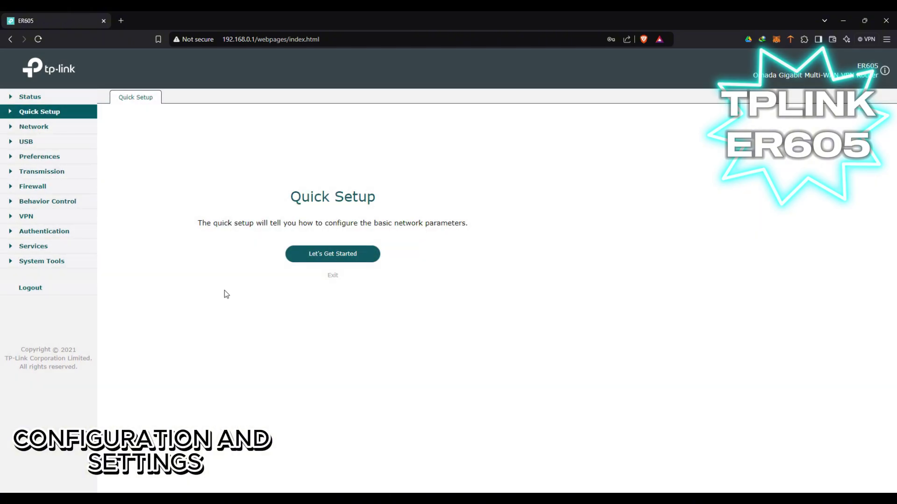
click(333, 276)
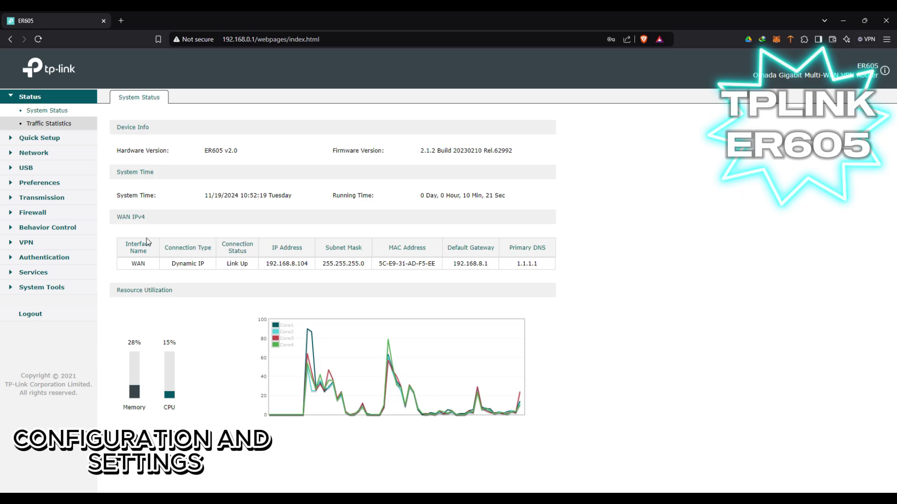
drag(146, 237, 124, 269)
click(171, 290)
click(42, 198)
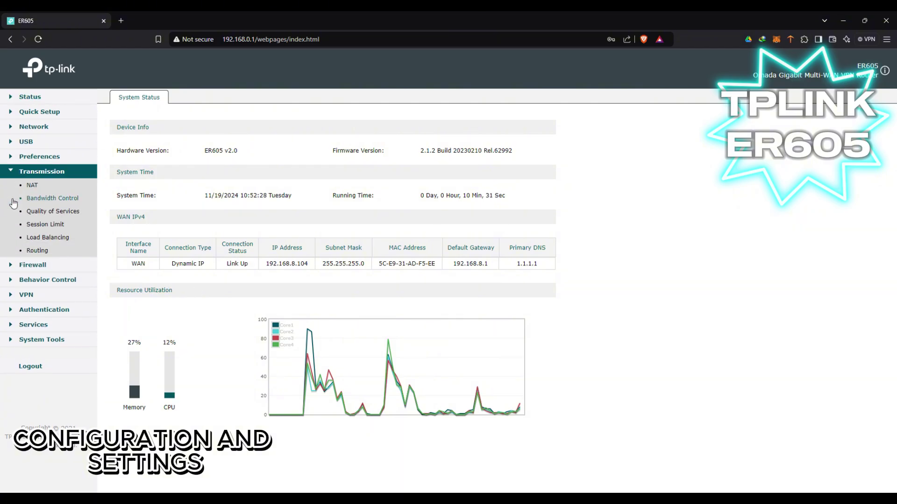
click(14, 171)
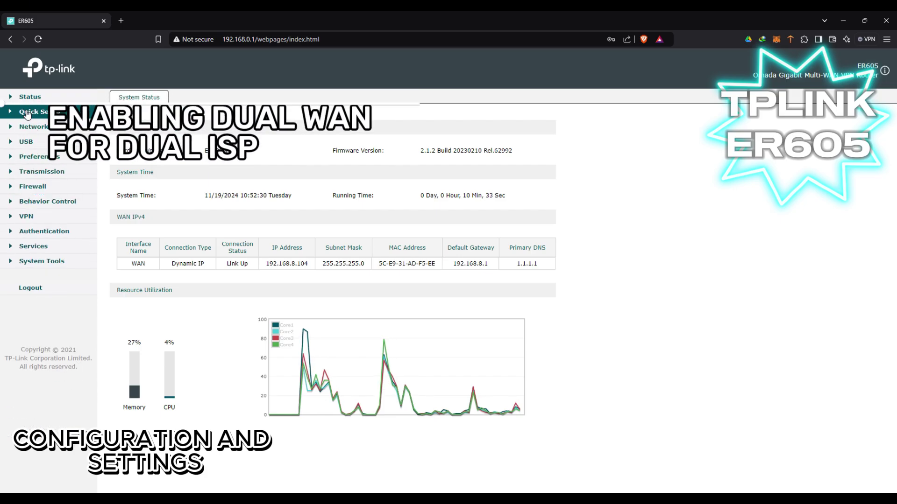
Step: Enable WAN/LAN1 as an additional WAN port in the network's WAN mode and save the change
click(29, 123)
click(35, 139)
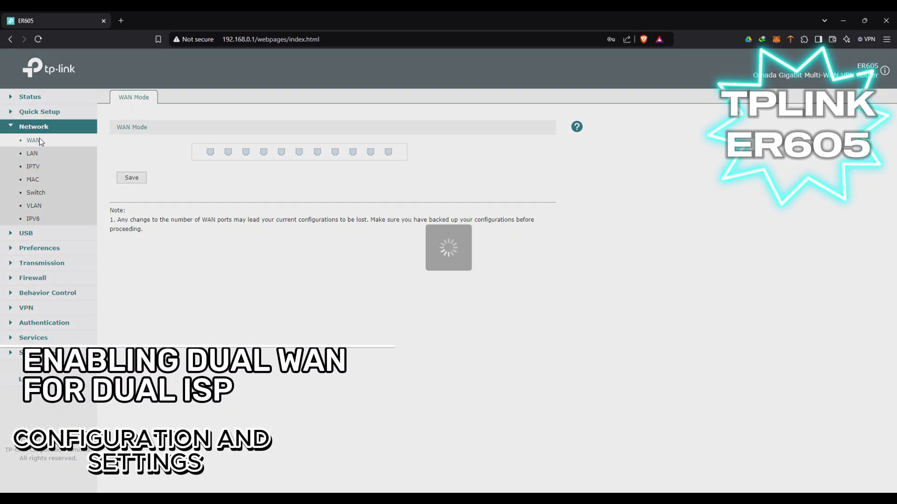
click(290, 154)
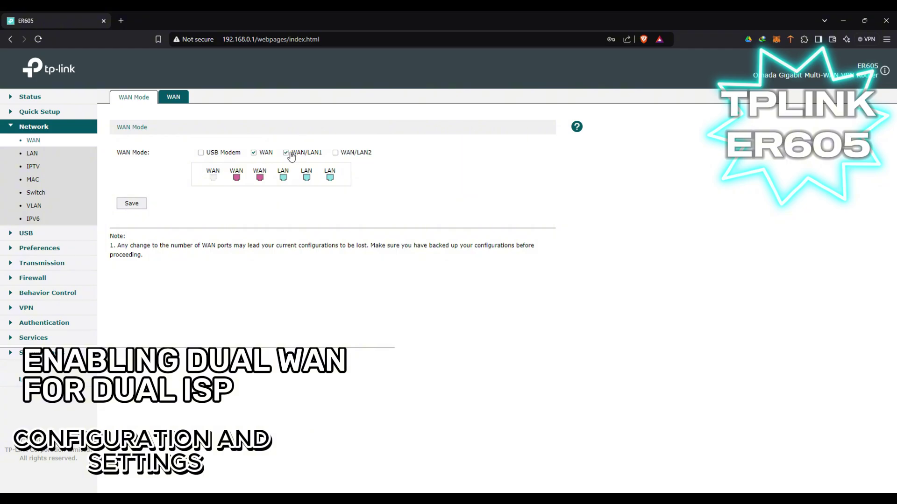
click(371, 270)
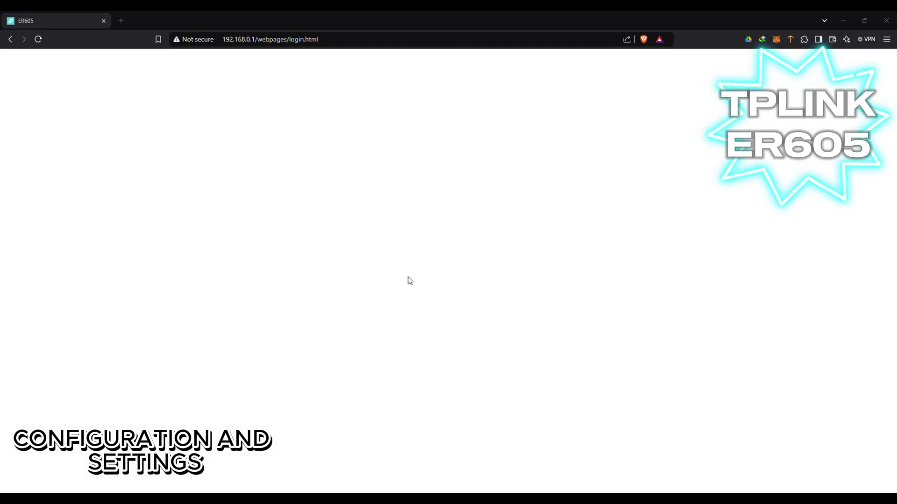
Step: Log back in with the admin username and password, and check the WAN and WAN/LAN1 interfaces in the system status
click(469, 228)
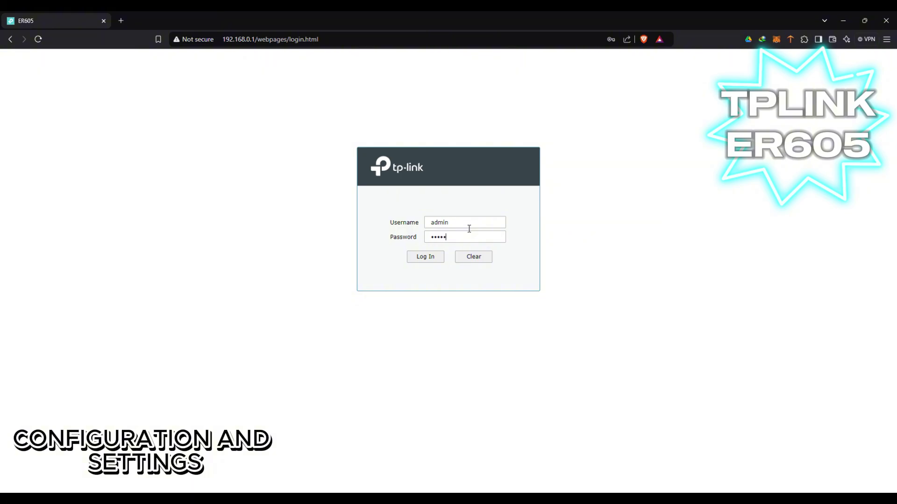
key(Return)
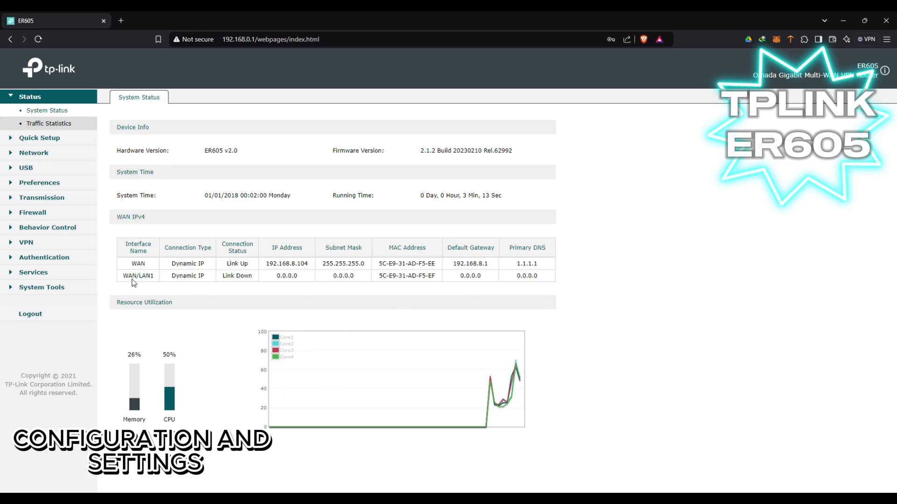
drag(134, 283, 176, 258)
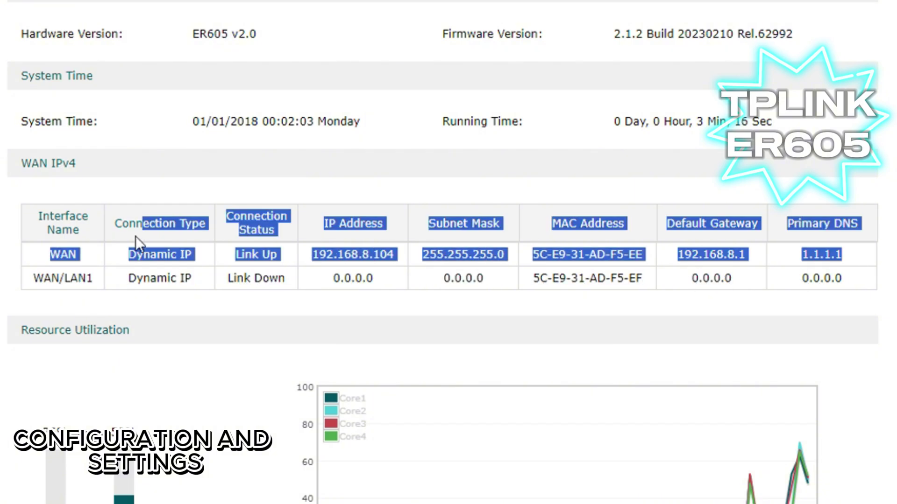
click(136, 243)
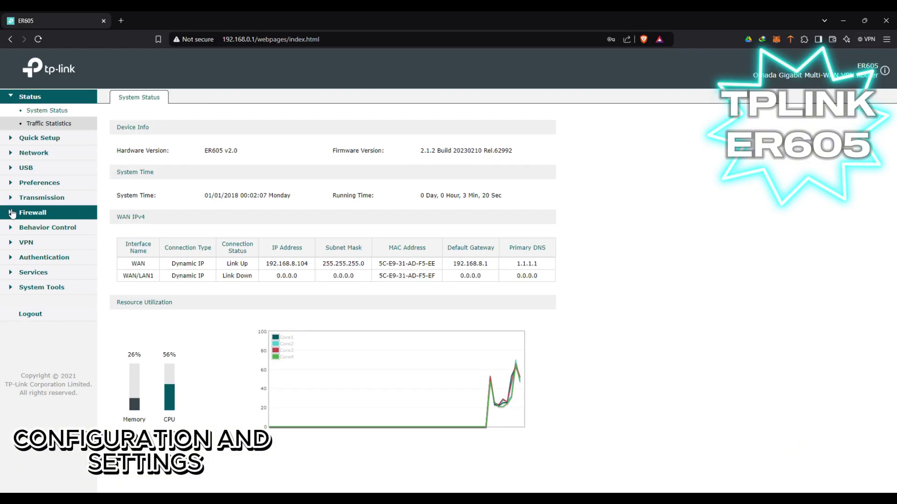
Step: Examine the basic load balancing settings, the notes on bandwidth based balance routing and the load balancing help
click(9, 202)
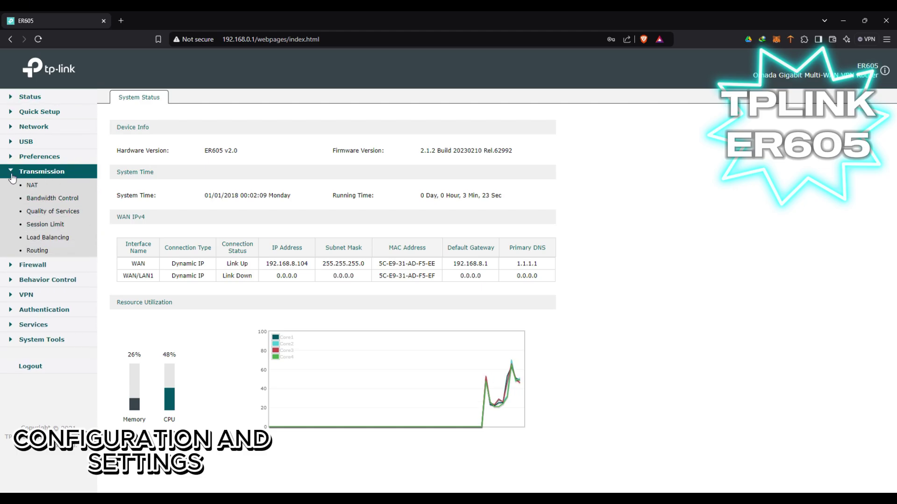
click(49, 238)
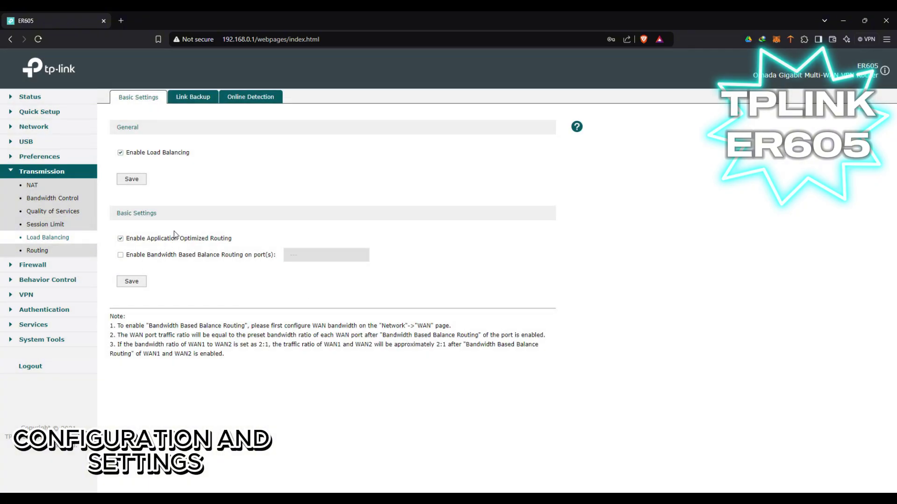
drag(109, 326, 462, 327)
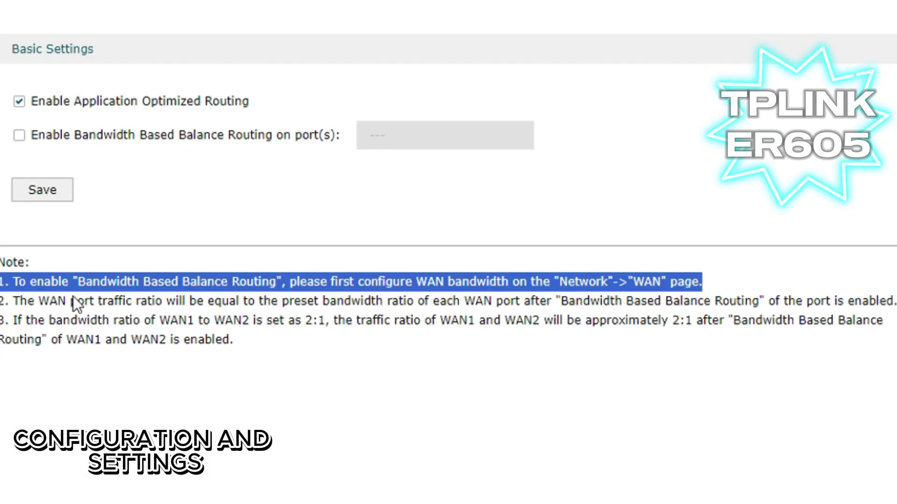
drag(114, 335, 250, 335)
drag(289, 308, 883, 327)
click(213, 32)
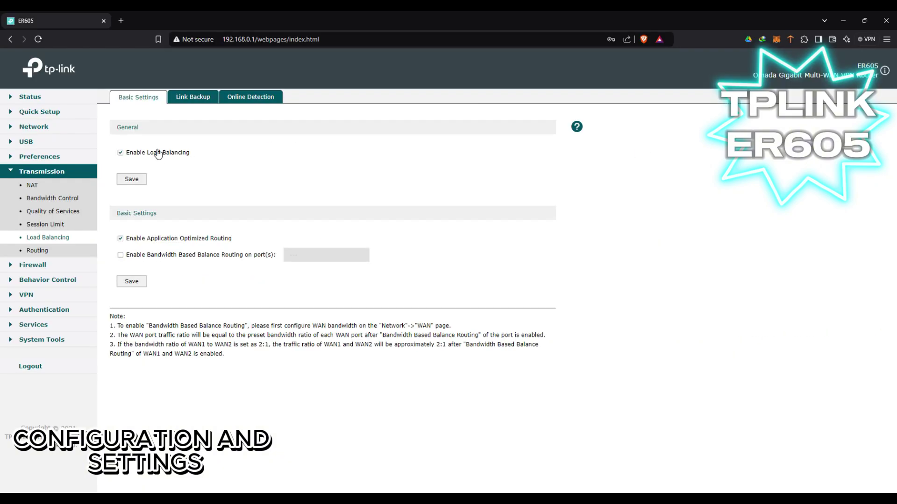
click(577, 127)
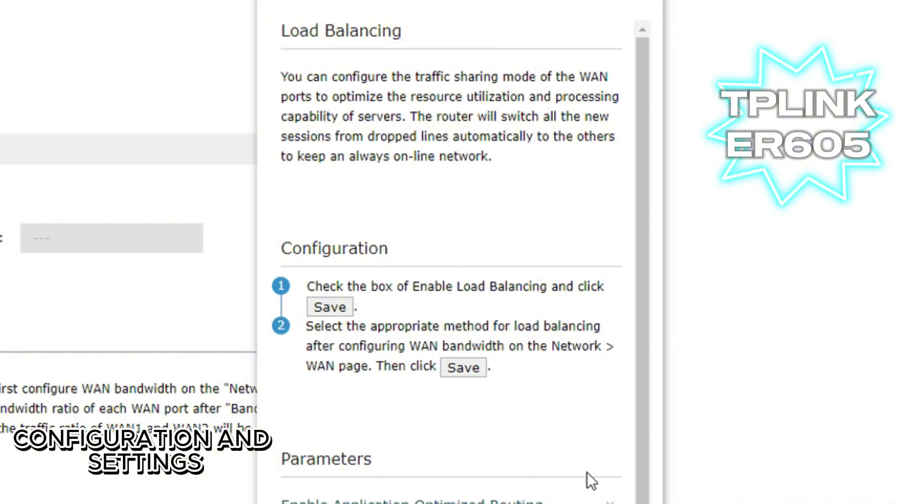
scroll(595, 467, down, 2)
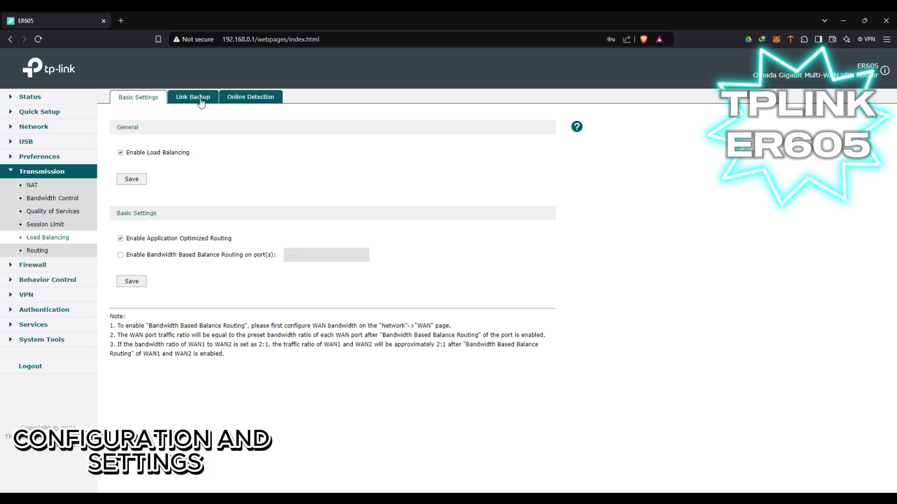
Step: Fill in a new link backup rule with WAN as the primary WAN and WAN/LAN1 as the backup WAN
click(200, 100)
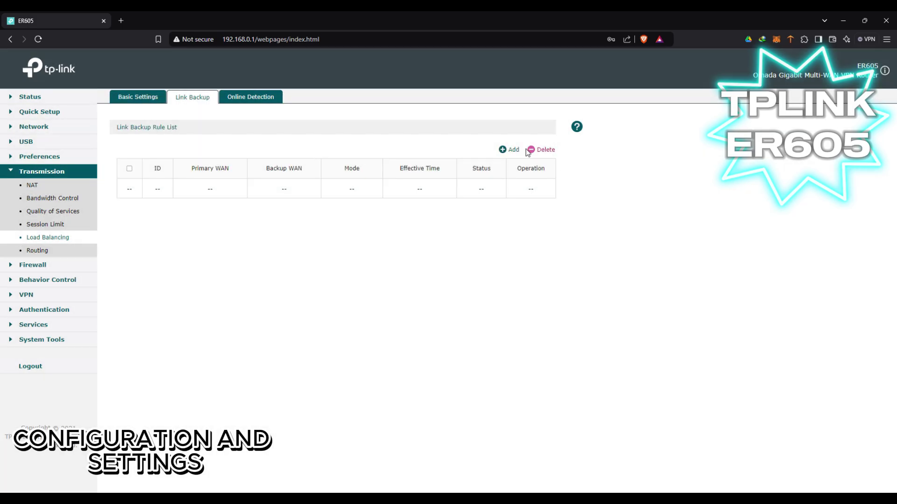
click(509, 149)
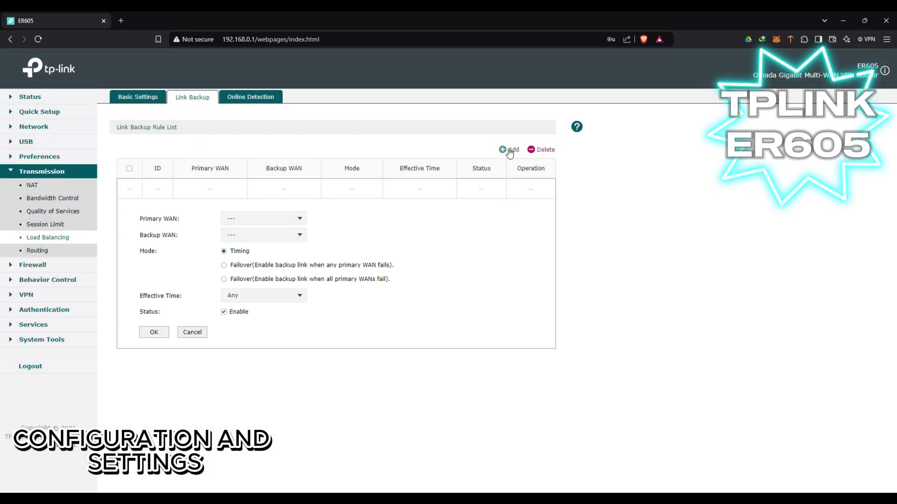
click(284, 219)
click(290, 235)
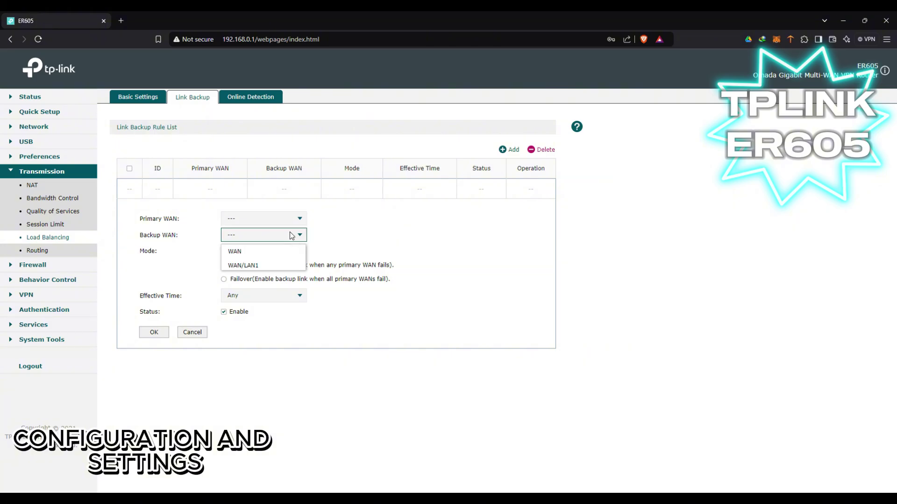
click(269, 219)
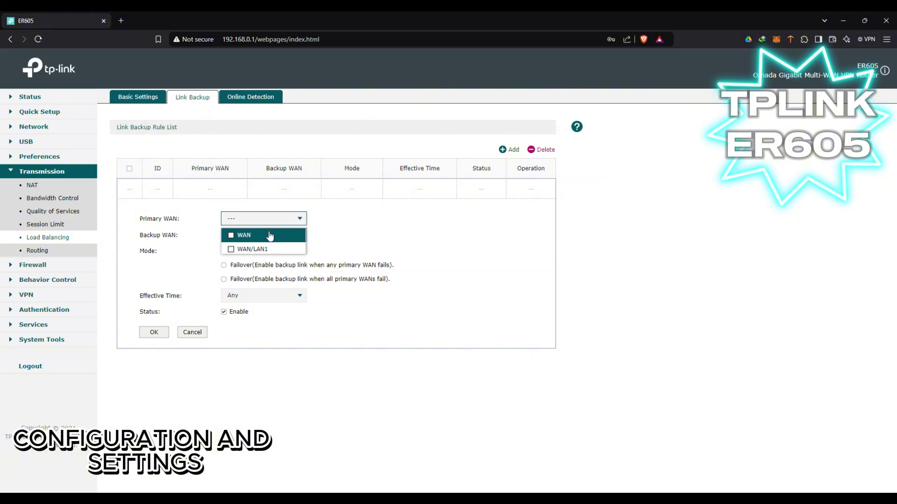
click(270, 234)
click(287, 240)
click(272, 261)
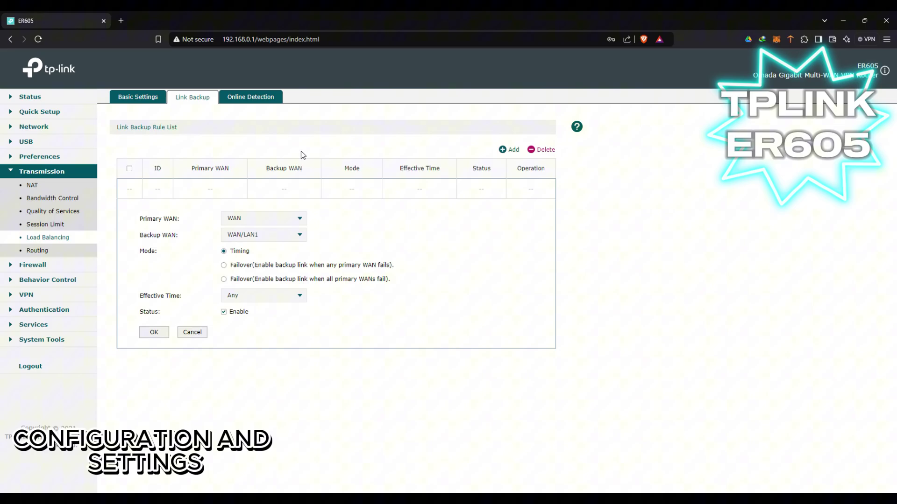
Step: View the online detection list and the detection mode options of the WAN port
click(256, 99)
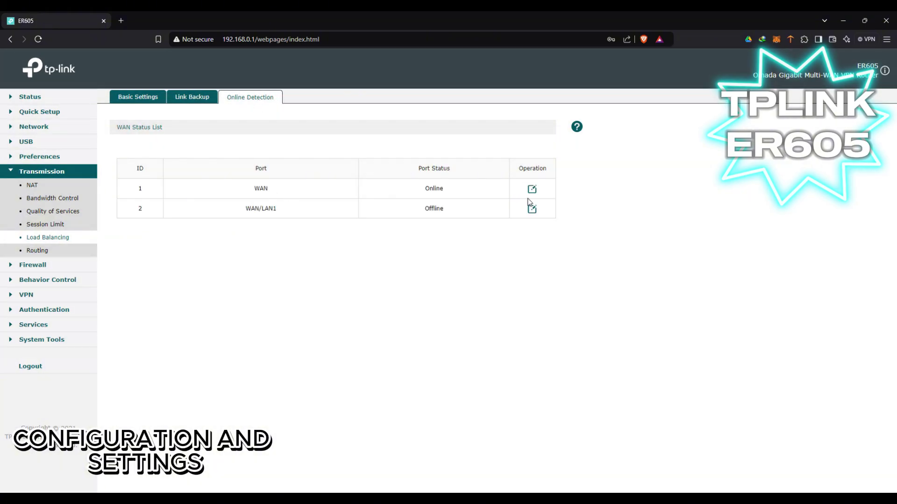
click(535, 188)
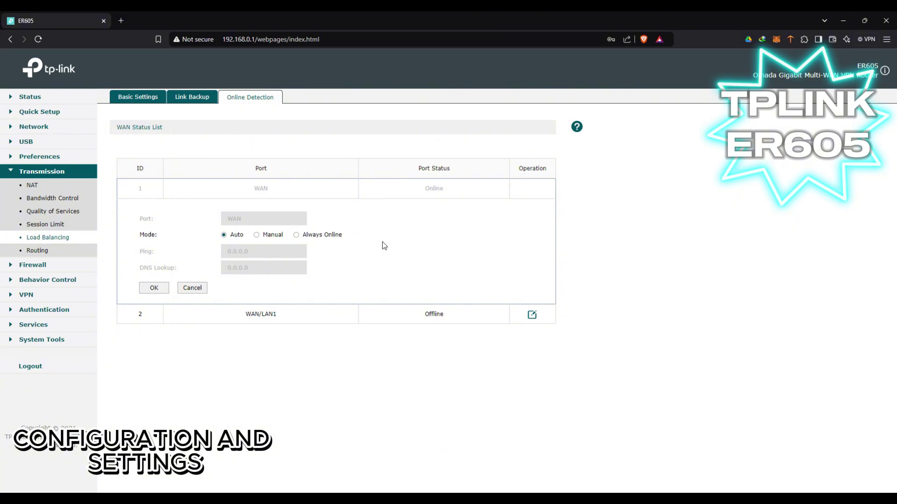
Step: Enable Bandwidth Based Balance Routing on the WAN and WAN/LAN1 ports and save the load balancing basic settings
click(147, 97)
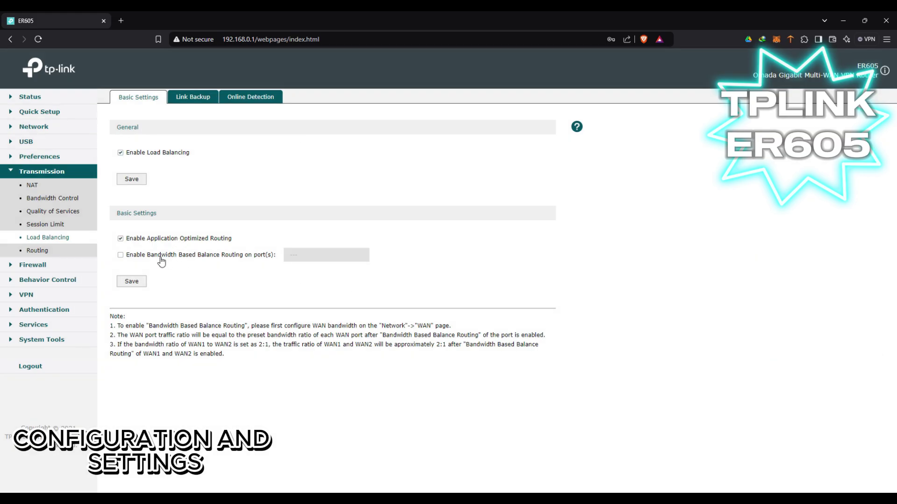
click(157, 262)
click(329, 256)
click(324, 273)
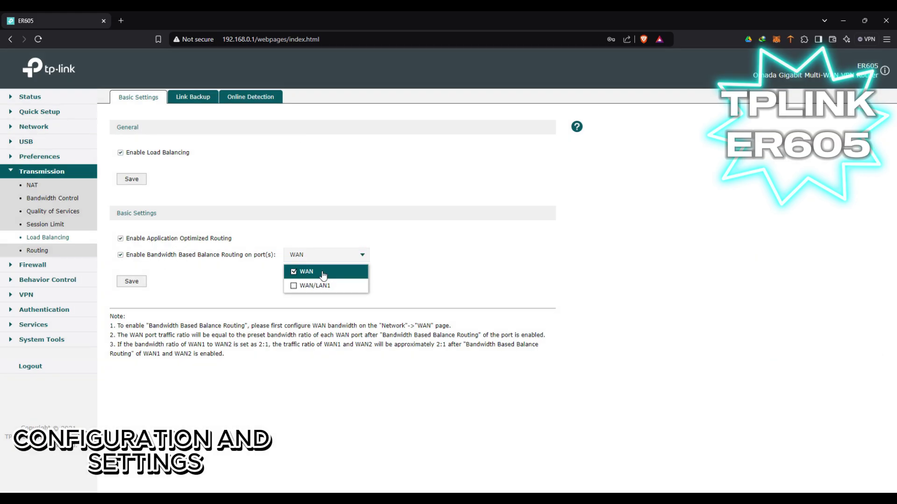
click(335, 286)
click(211, 288)
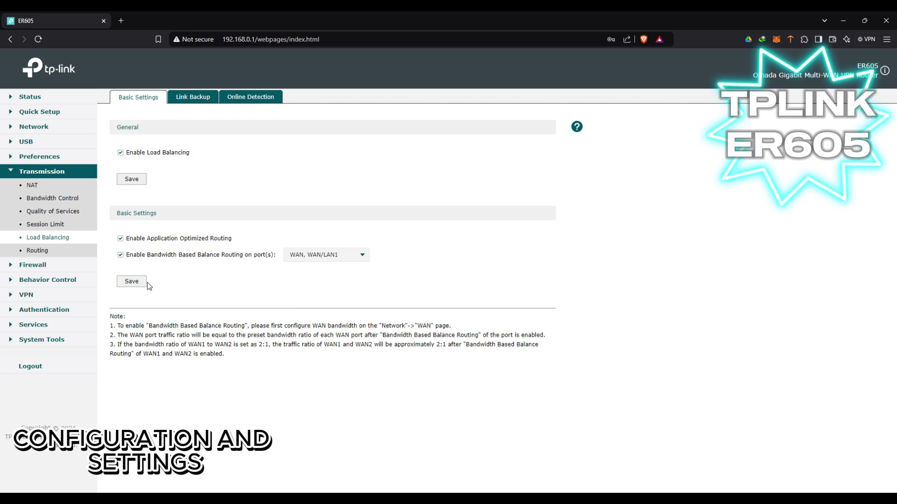
click(132, 281)
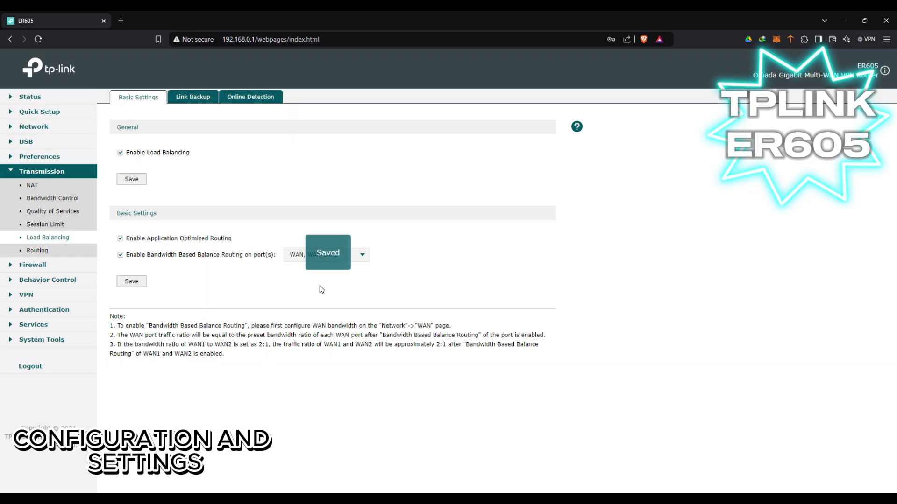